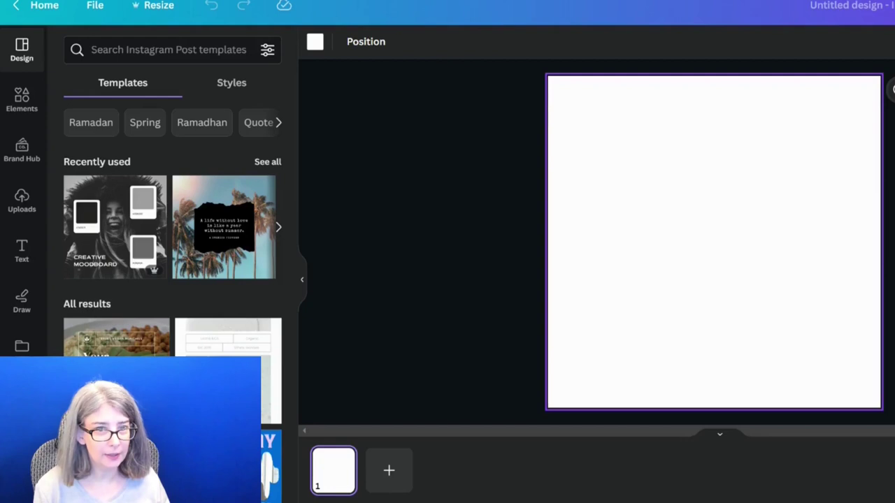
# Add the peach blob shape from Elements and search the library for 'abstract shape'
pyautogui.click(21, 98)
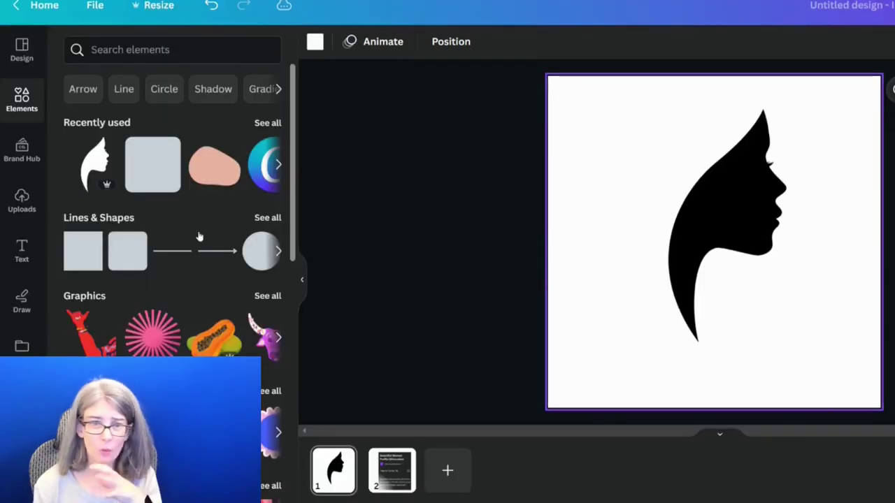
pyautogui.rightClick(207, 169)
pyautogui.click(206, 170)
pyautogui.click(124, 49)
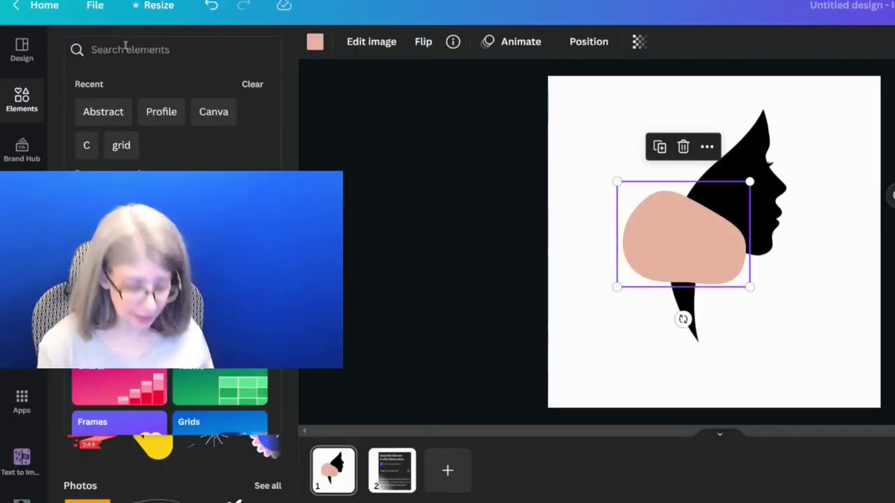
pyautogui.write('abstract shape')
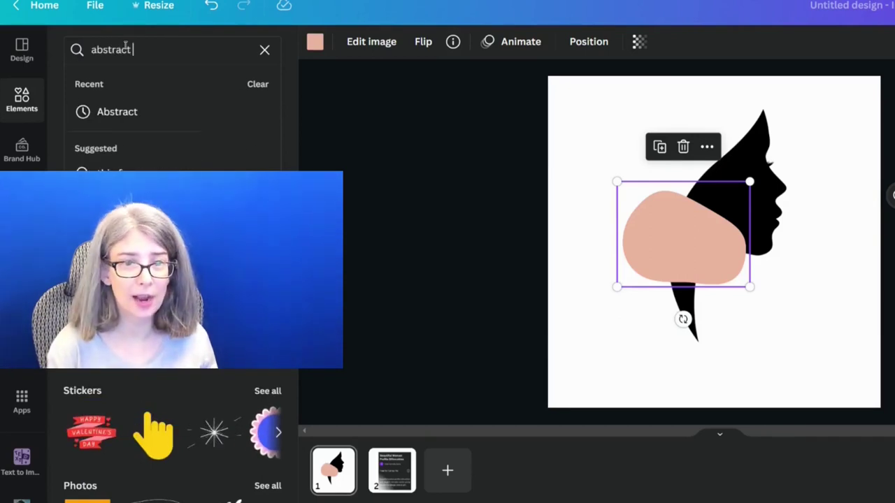
pyautogui.press('Return')
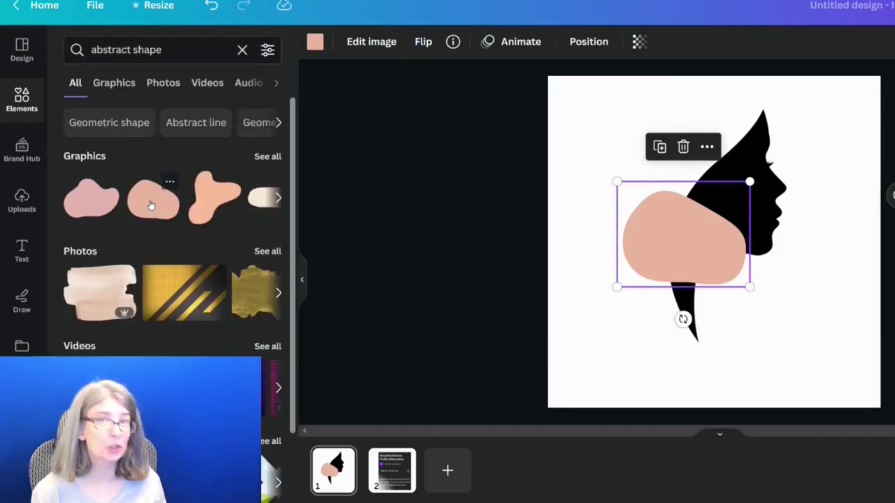
# Rotate the blob about 45°, enlarge it to cover most of the square, and move it up
pyautogui.moveTo(682, 319); pyautogui.dragTo(745, 290)
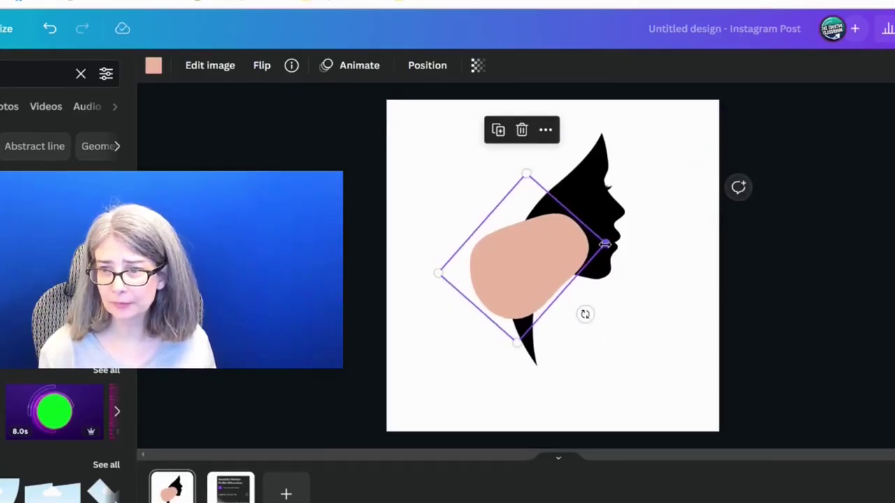
pyautogui.moveTo(604, 244); pyautogui.dragTo(700, 224)
pyautogui.moveTo(438, 272); pyautogui.dragTo(357, 287)
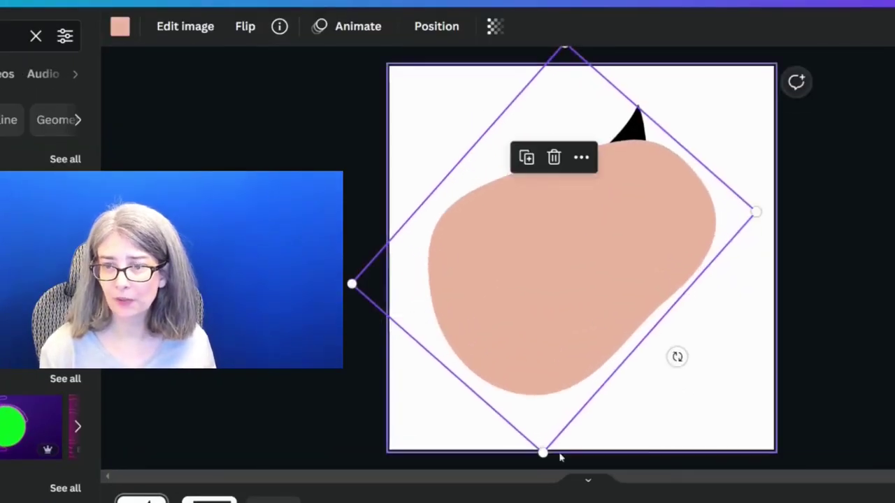
pyautogui.moveTo(543, 453); pyautogui.dragTo(540, 500)
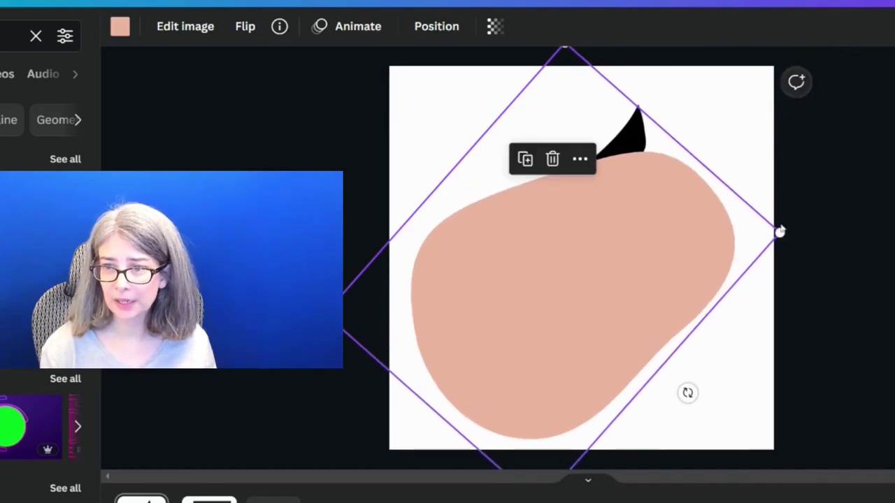
pyautogui.moveTo(684, 261); pyautogui.dragTo(690, 207)
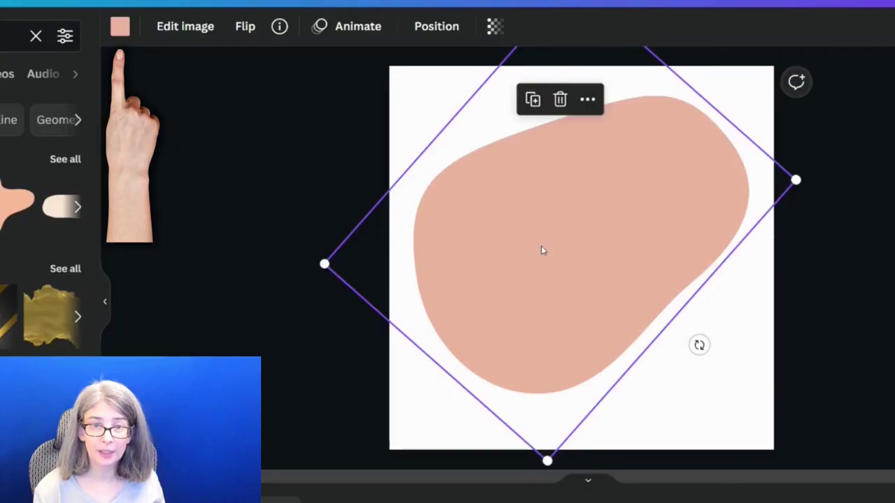
# Recolour the blob dark brown (#473c38) and send it behind the black profile silhouette
pyautogui.click(119, 31)
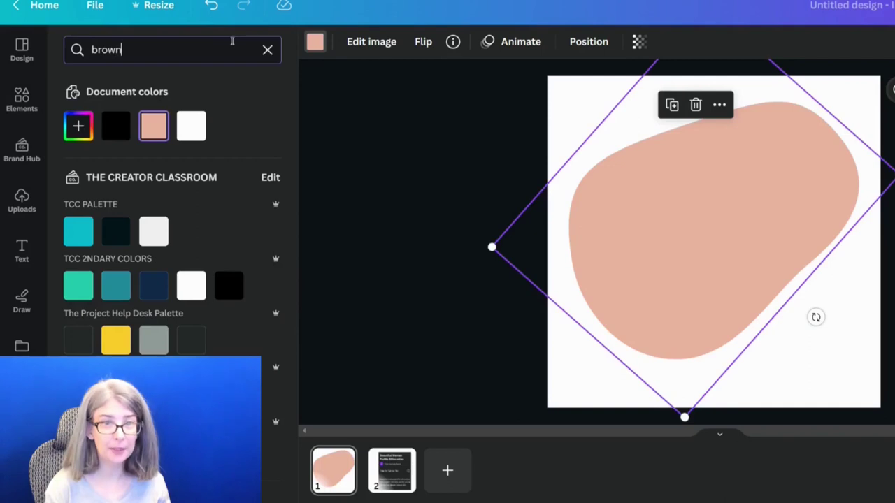
pyautogui.write('brown')
pyautogui.press('Return')
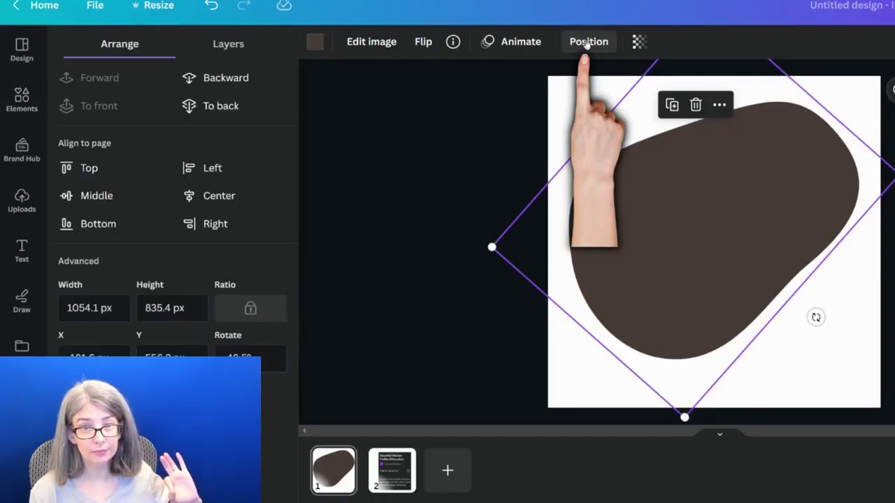
pyautogui.click(225, 81)
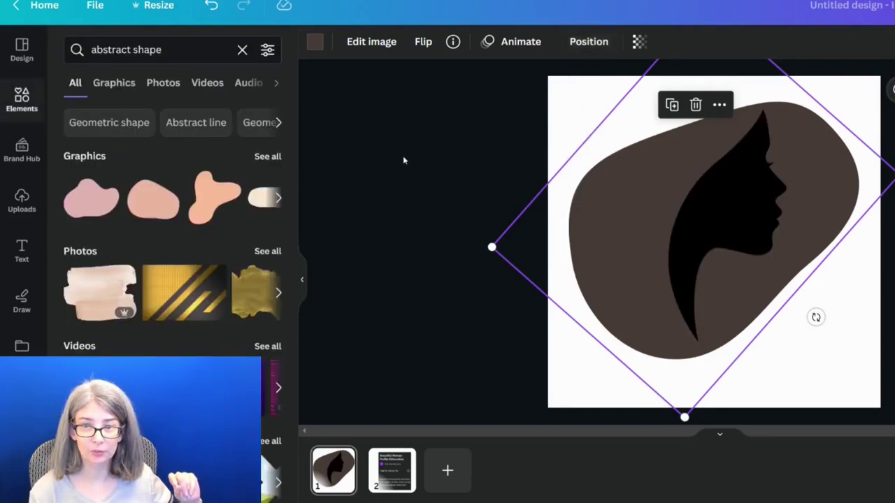
pyautogui.click(719, 255)
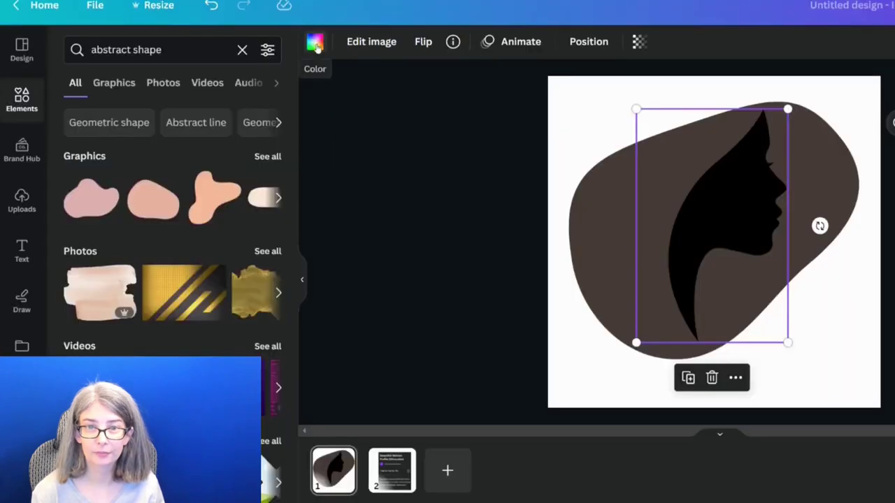
# Make the profile silhouette white using the document's white colour
pyautogui.click(68, 31)
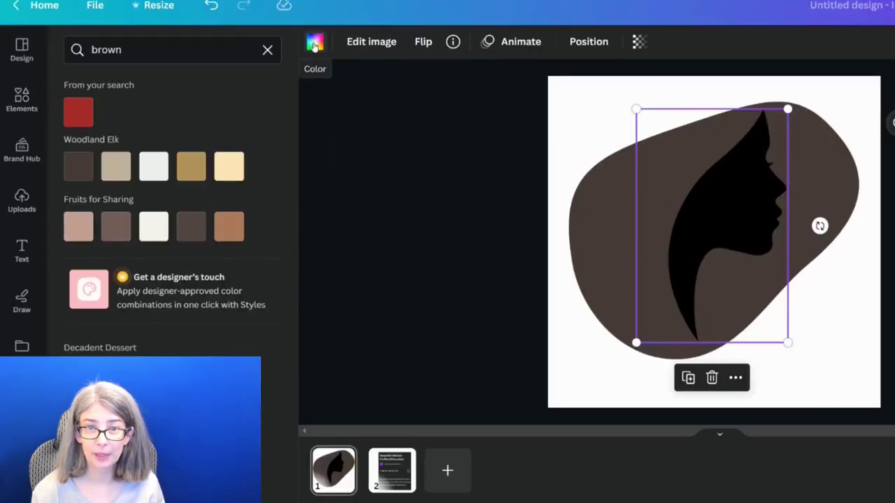
pyautogui.click(268, 51)
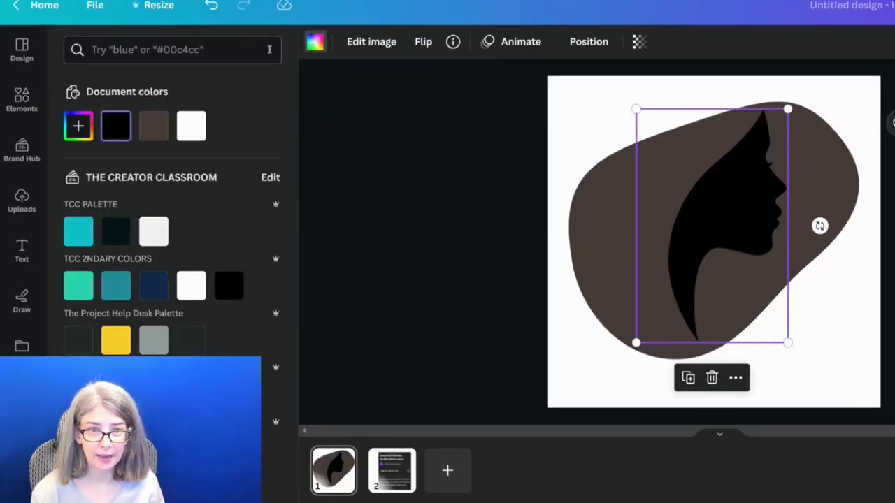
pyautogui.click(193, 127)
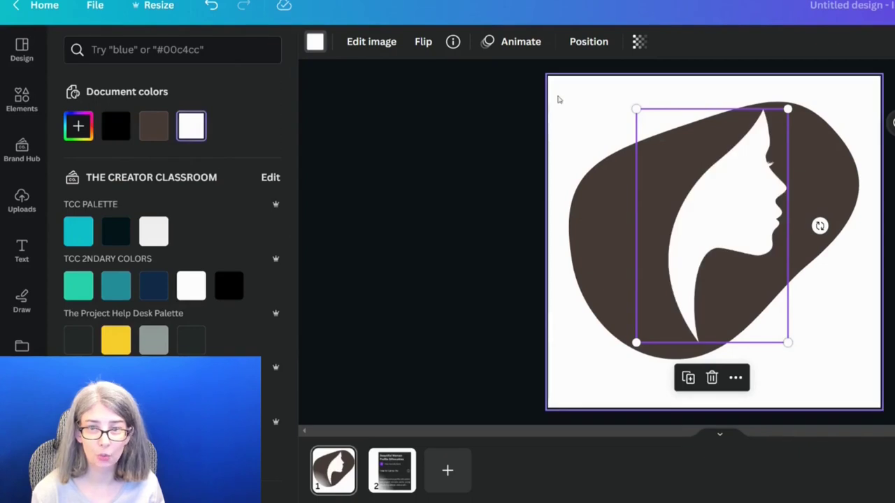
pyautogui.click(397, 149)
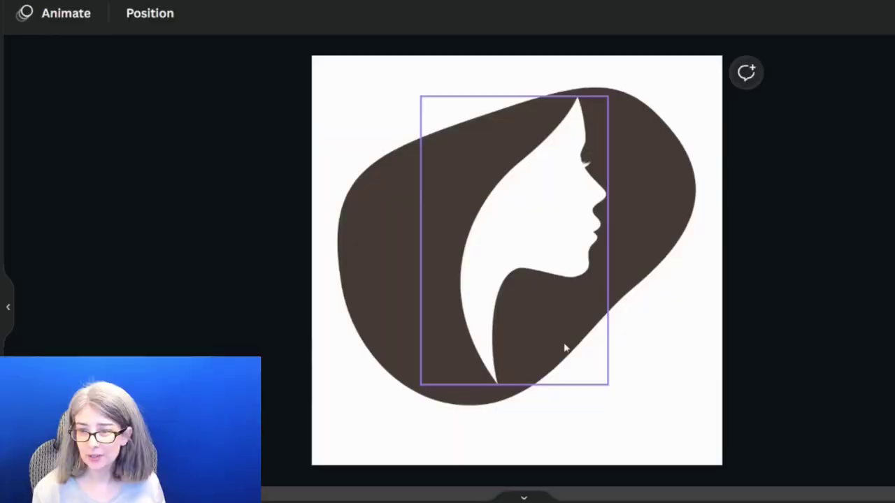
# Enlarge the silhouette slightly from its corner and top edge
pyautogui.click(565, 347)
pyautogui.moveTo(609, 388); pyautogui.dragTo(617, 401)
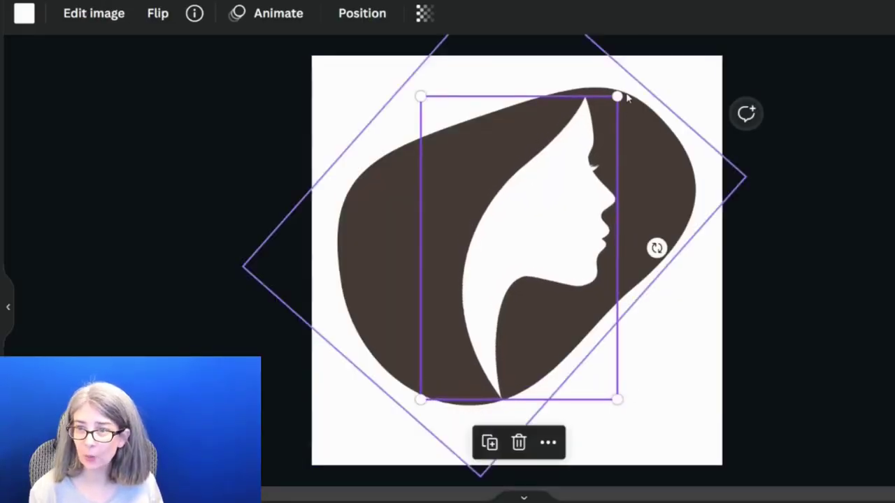
pyautogui.moveTo(619, 91); pyautogui.dragTo(623, 88)
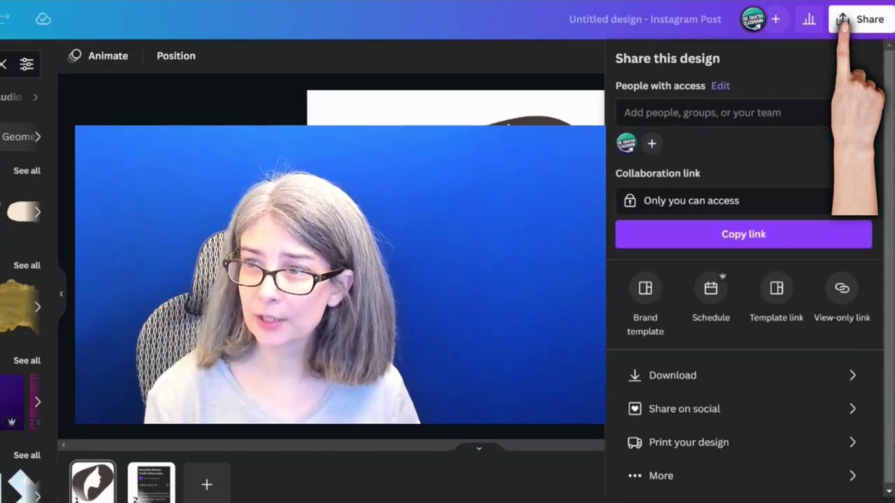
# Download only page 1 as a 1,080 × 1,080 PNG
pyautogui.click(675, 378)
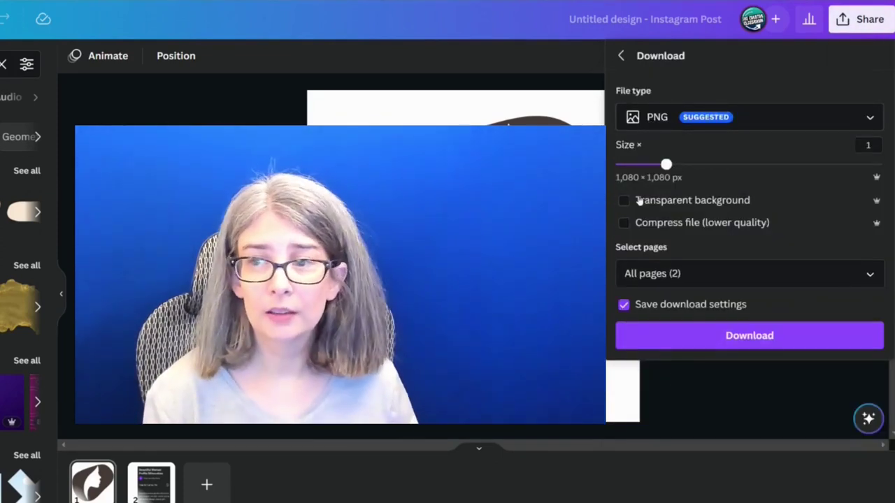
pyautogui.click(652, 266)
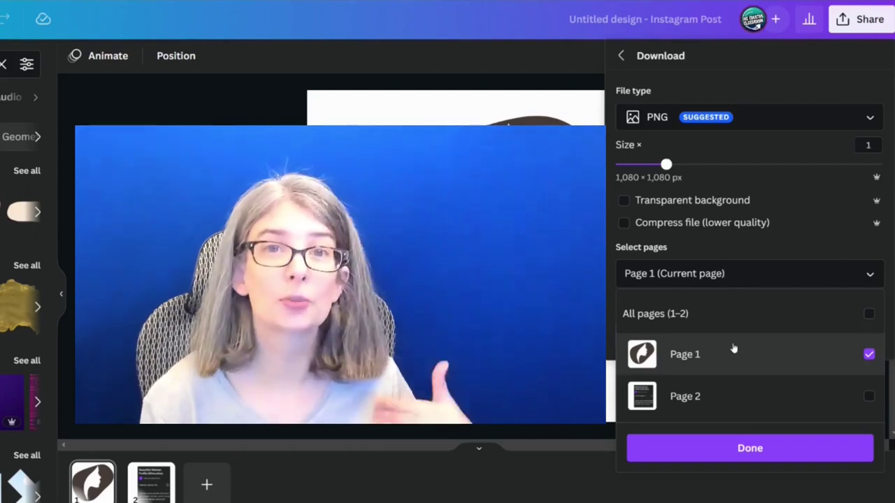
pyautogui.click(703, 279)
pyautogui.click(705, 335)
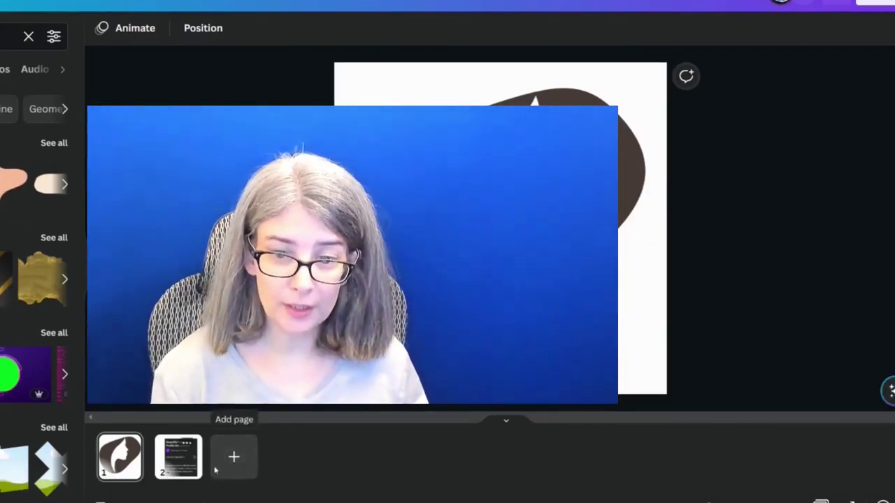
# Add a blank page and place the uploaded 'Untitled design (49)' PNG on it
pyautogui.click(233, 459)
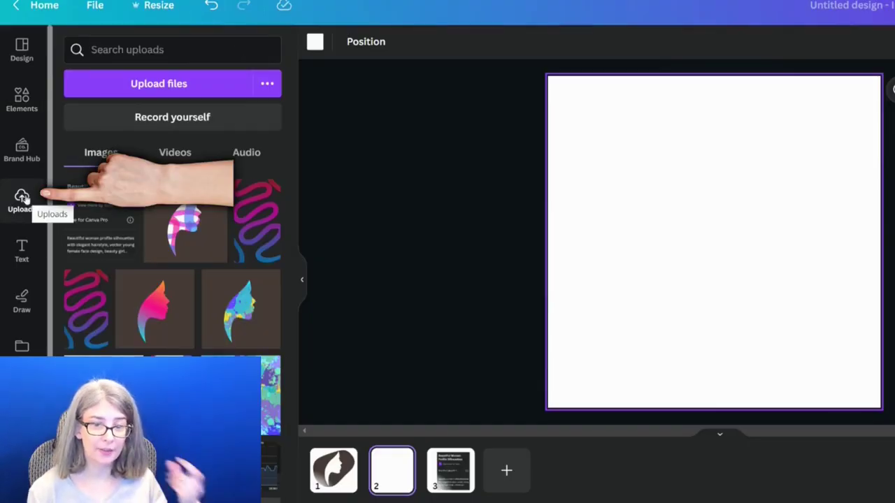
pyautogui.click(159, 85)
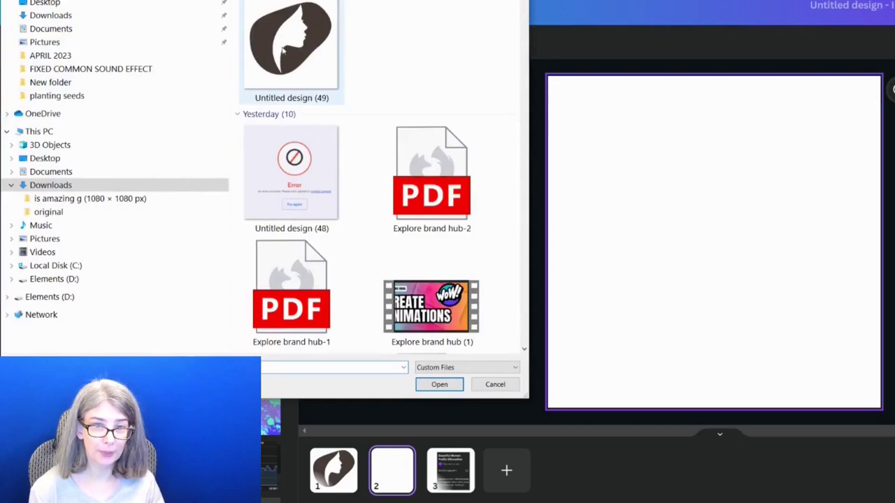
pyautogui.doubleClick(285, 50)
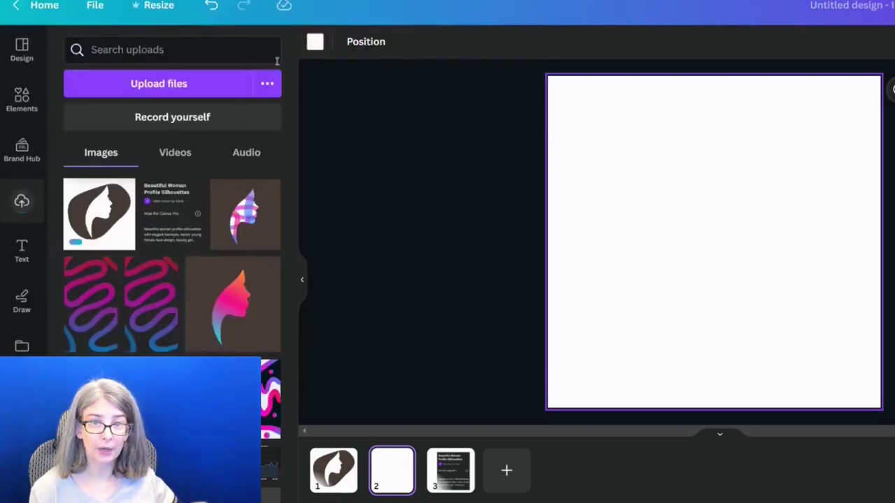
pyautogui.click(101, 218)
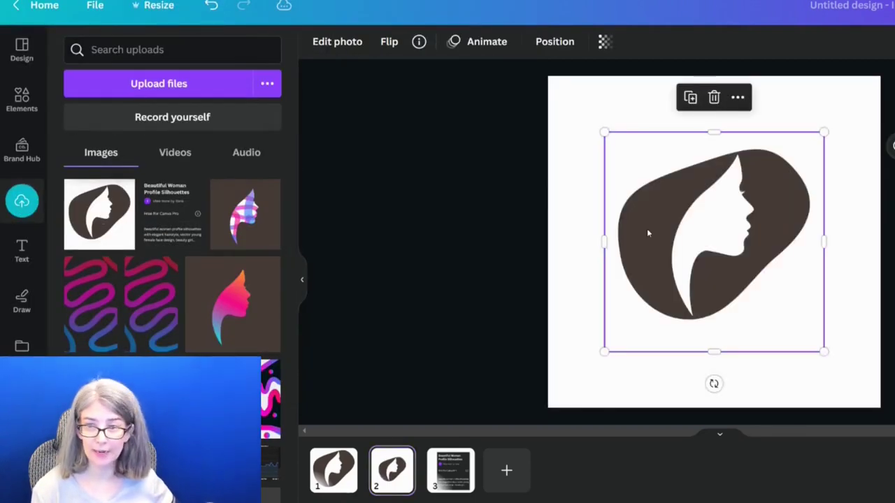
# Turn page 2's background colour teal
pyautogui.click(559, 140)
pyautogui.click(315, 41)
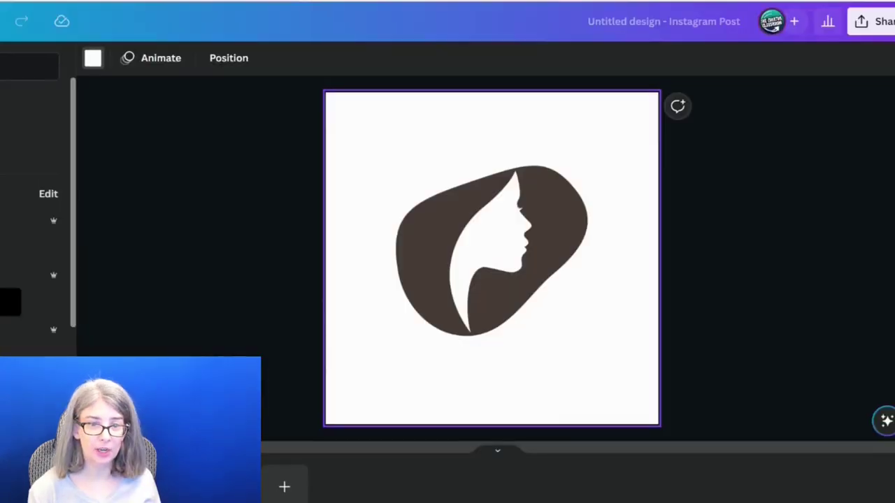
pyautogui.click(140, 237)
pyautogui.click(188, 250)
pyautogui.click(498, 258)
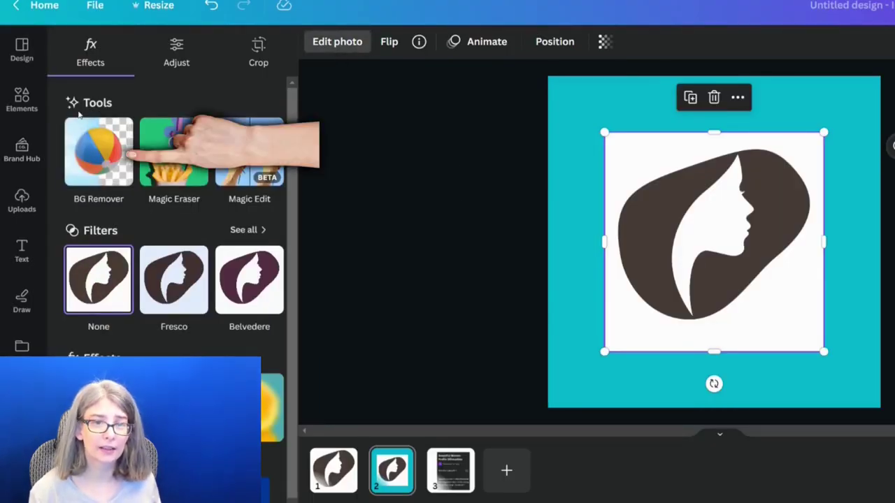
# Remove the image's white background with BG Remover so teal shows through the cutout
pyautogui.click(84, 160)
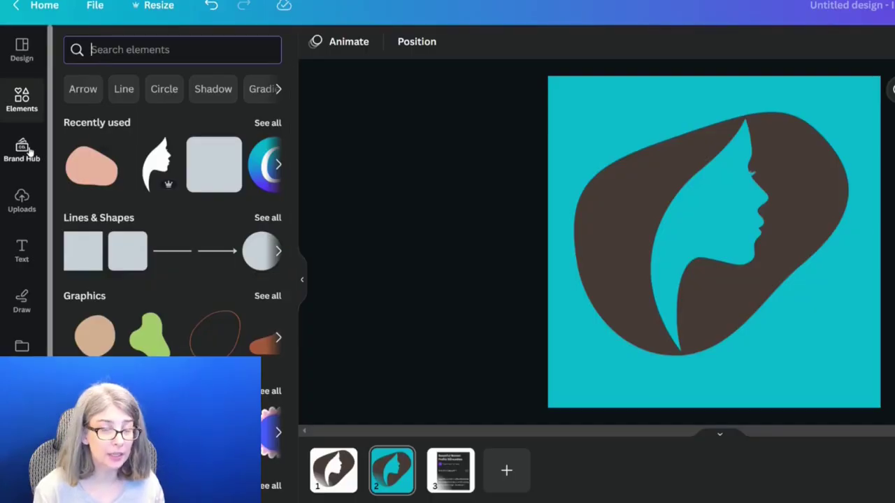
# Add the Brand Hub gradient photo, rotate it to about -43°, and stretch it across the blob
pyautogui.click(28, 152)
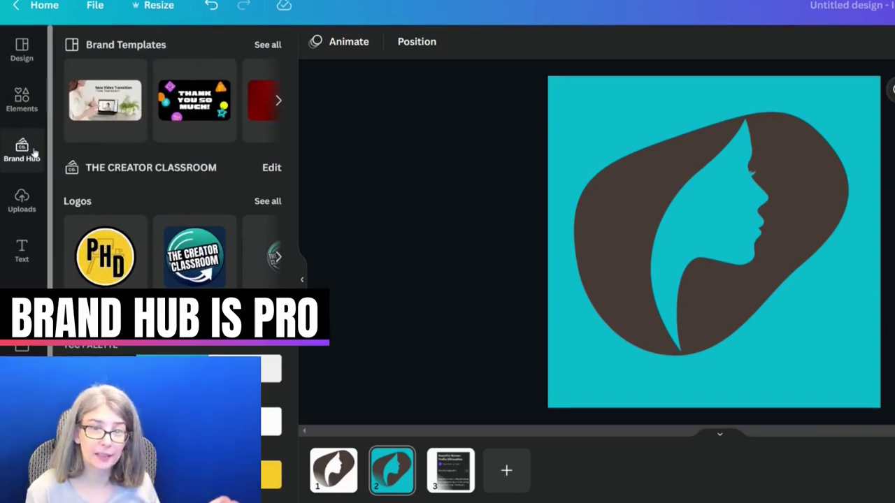
pyautogui.scroll(-6, 182, 262)
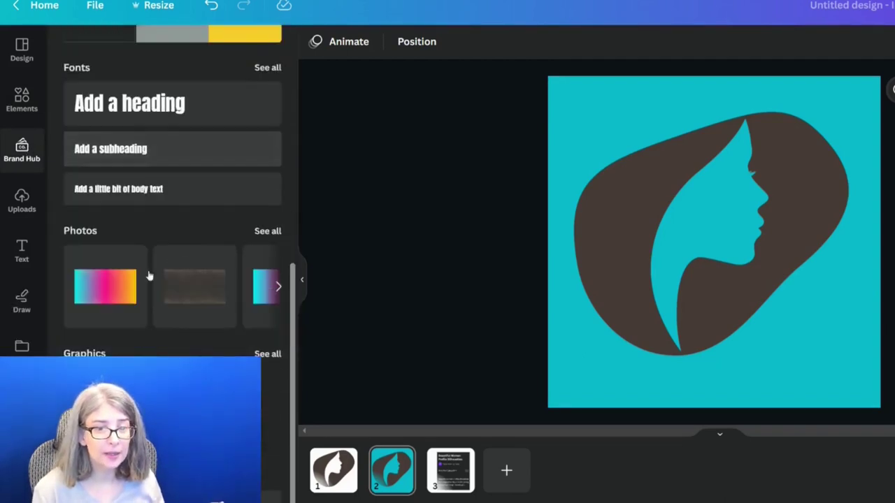
pyautogui.click(116, 290)
pyautogui.moveTo(838, 310); pyautogui.dragTo(799, 289)
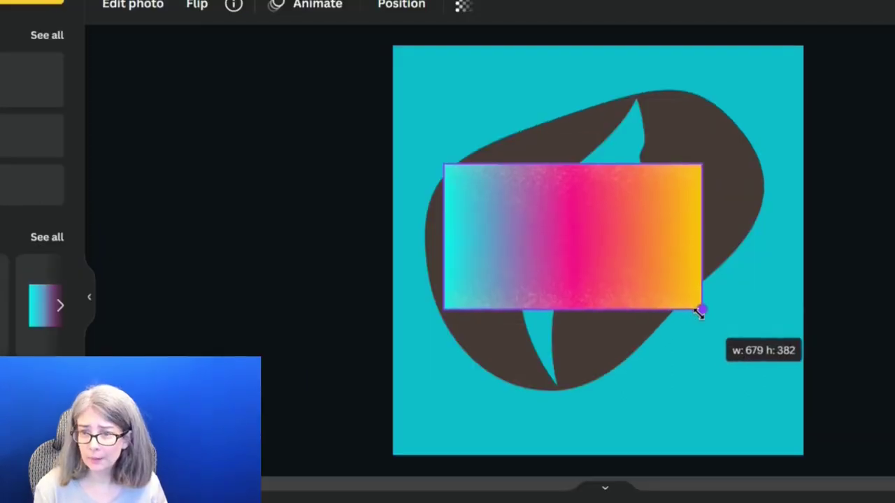
pyautogui.moveTo(573, 348); pyautogui.dragTo(652, 320)
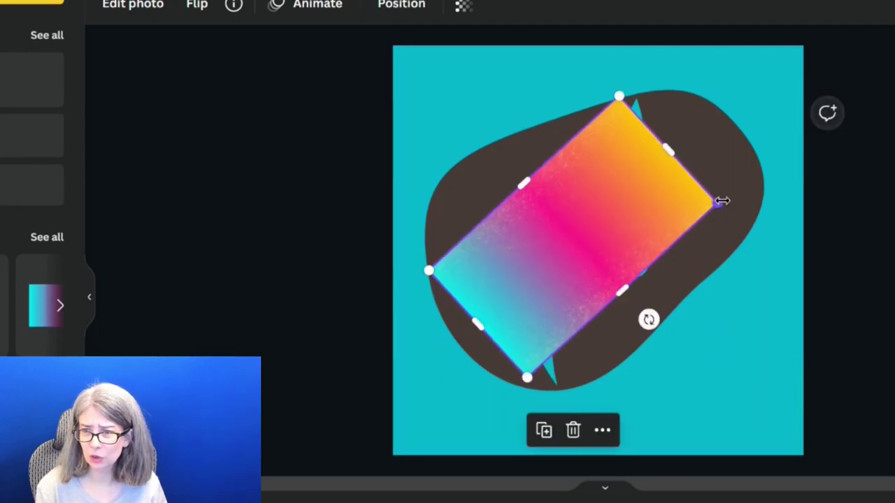
pyautogui.moveTo(721, 201); pyautogui.dragTo(774, 207)
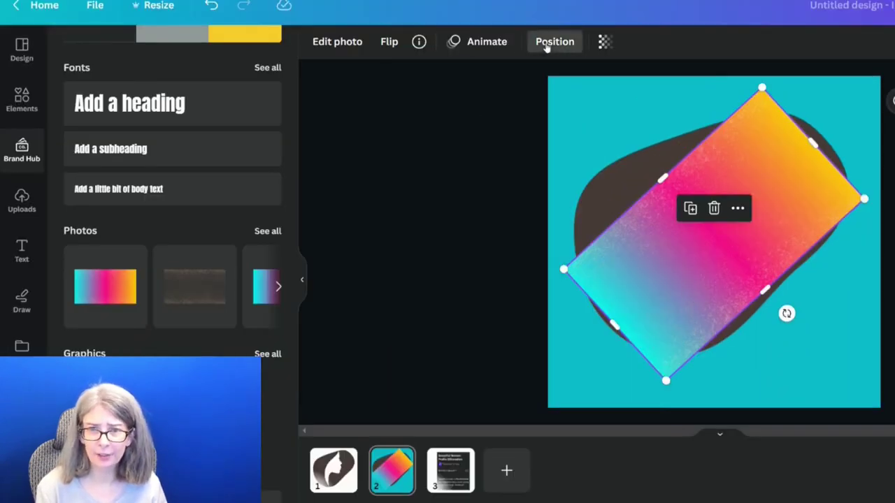
# Try sending the gradient to the back and enlarging it, then undo both changes
pyautogui.click(393, 7)
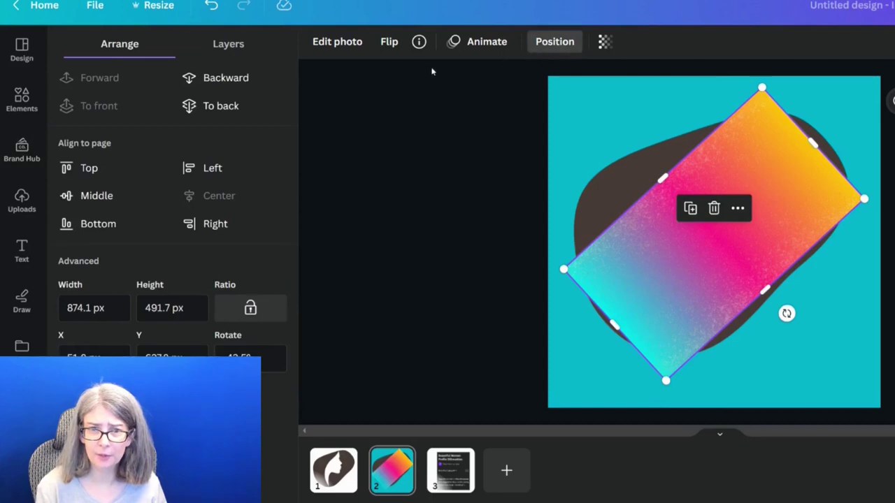
pyautogui.click(225, 105)
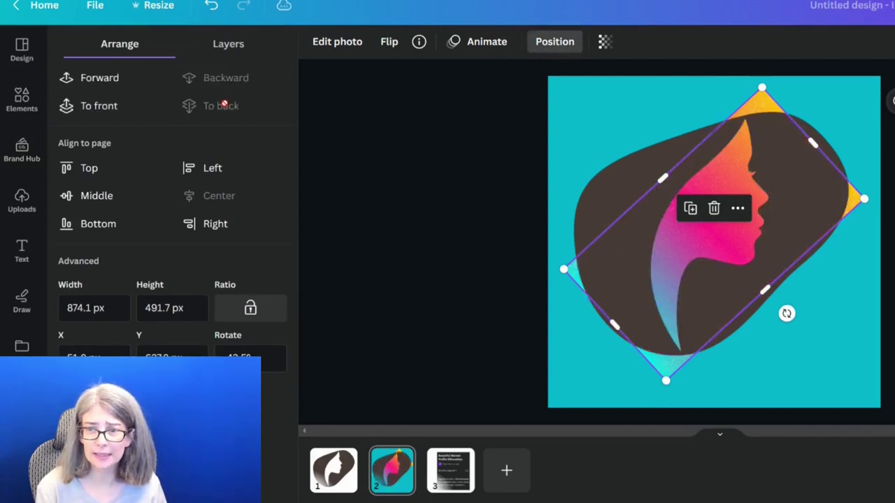
pyautogui.click(483, 179)
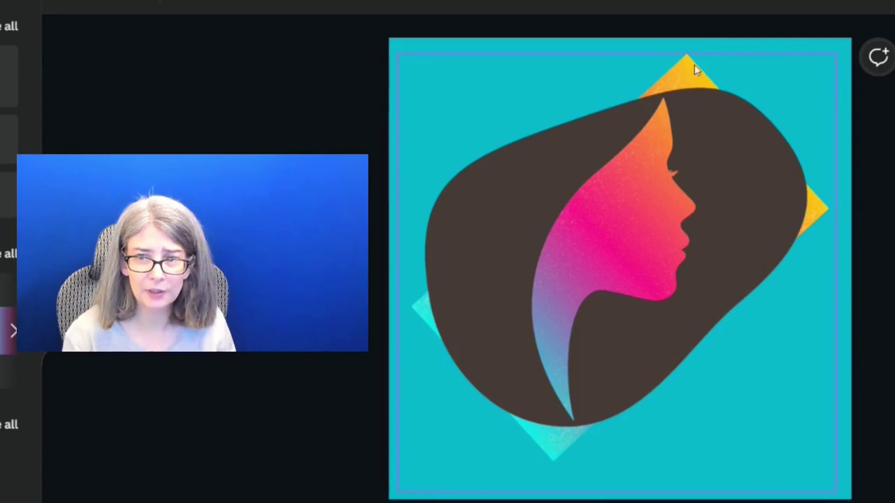
pyautogui.click(686, 71)
pyautogui.moveTo(682, 56); pyautogui.dragTo(495, 502)
pyautogui.hotkey('ctrl', 'z')
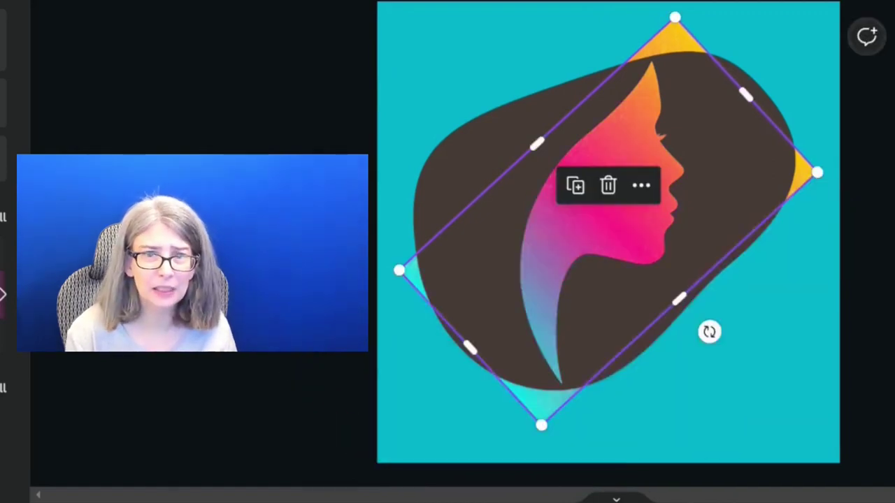
pyautogui.hotkey('ctrl', 'z')
pyautogui.hotkey('ctrl', 'z')
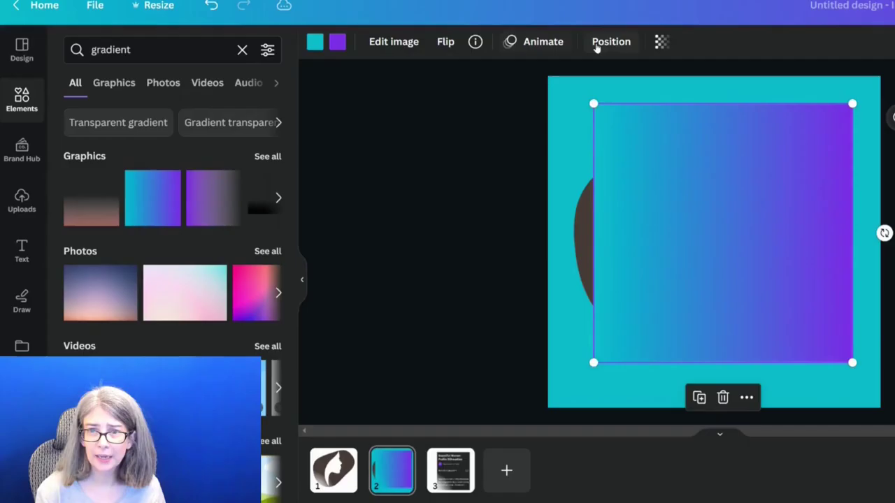
# Select the gradient layer beneath the brown blob and slide it to fill the face cutout
pyautogui.click(606, 43)
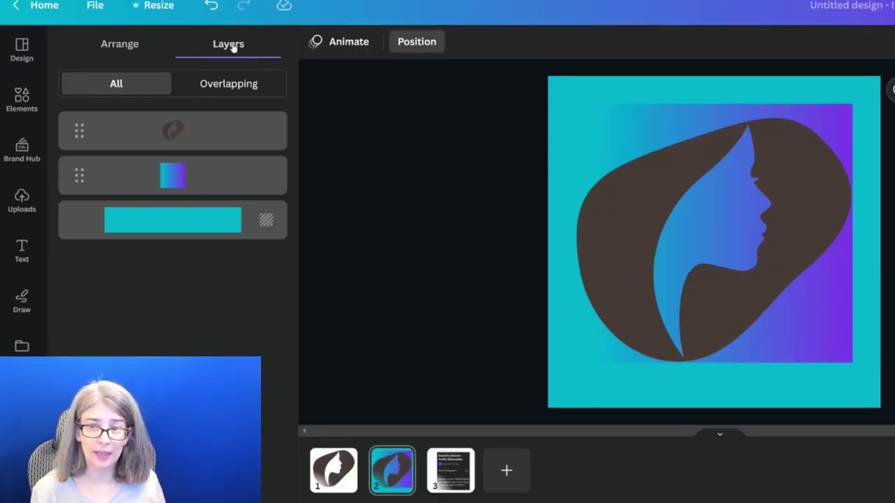
pyautogui.click(186, 182)
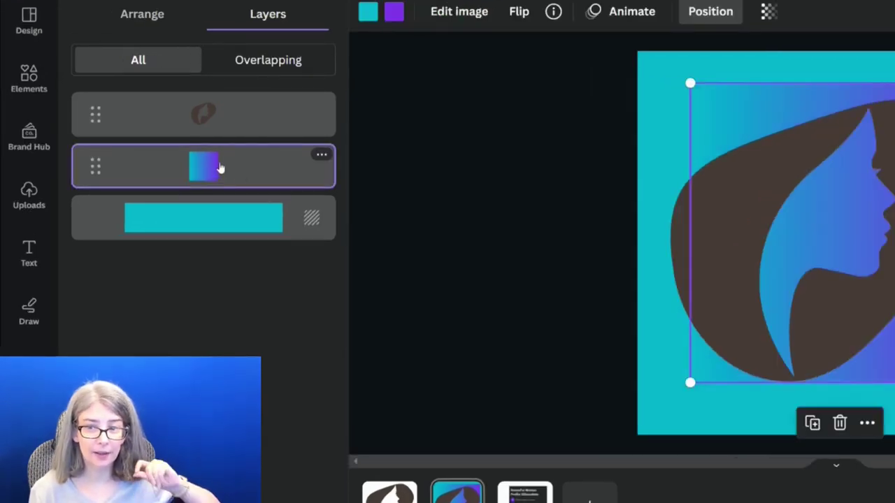
pyautogui.moveTo(894, 360); pyautogui.dragTo(875, 371)
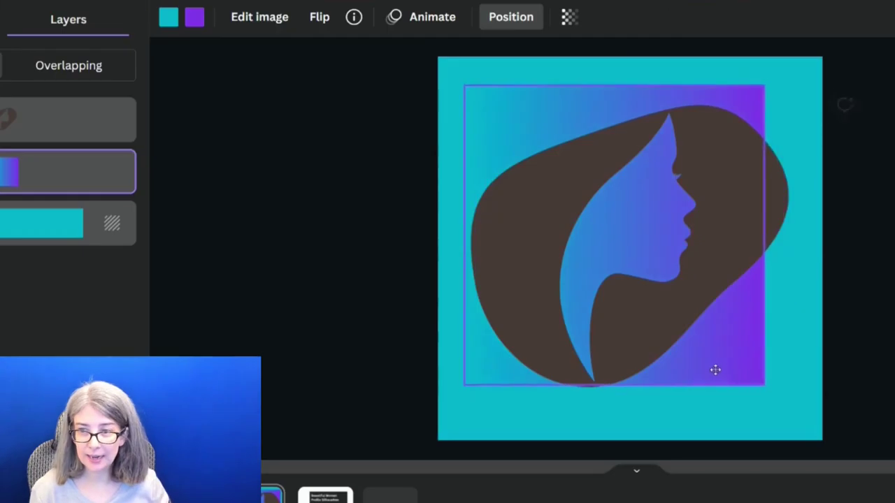
pyautogui.moveTo(675, 377); pyautogui.dragTo(656, 383)
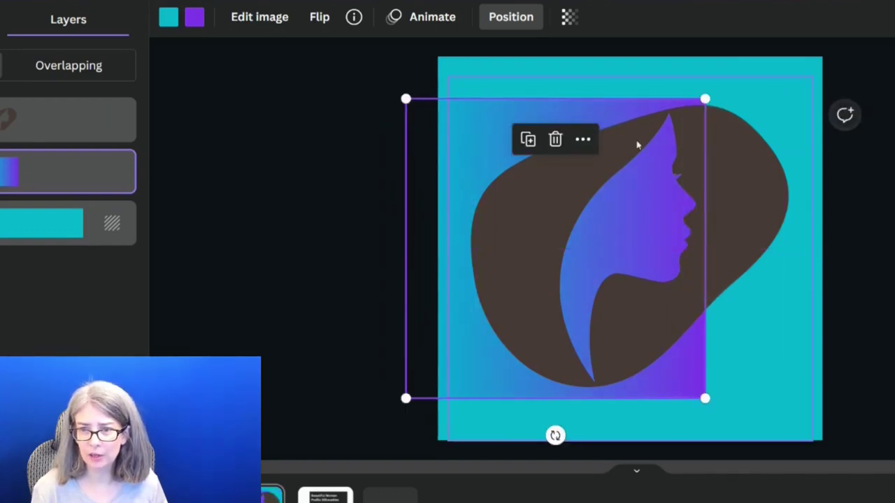
pyautogui.click(323, 276)
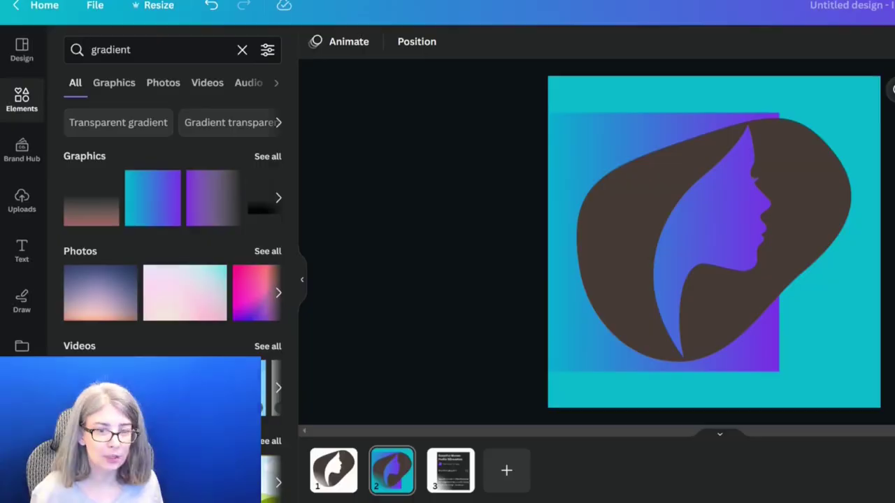
pyautogui.click(22, 304)
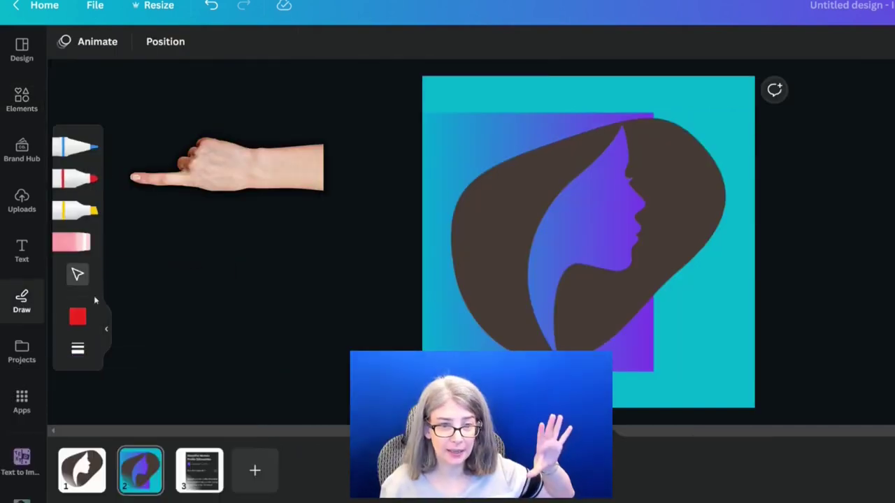
# Set the marker to the dark brown document colour with weight 84
pyautogui.click(77, 323)
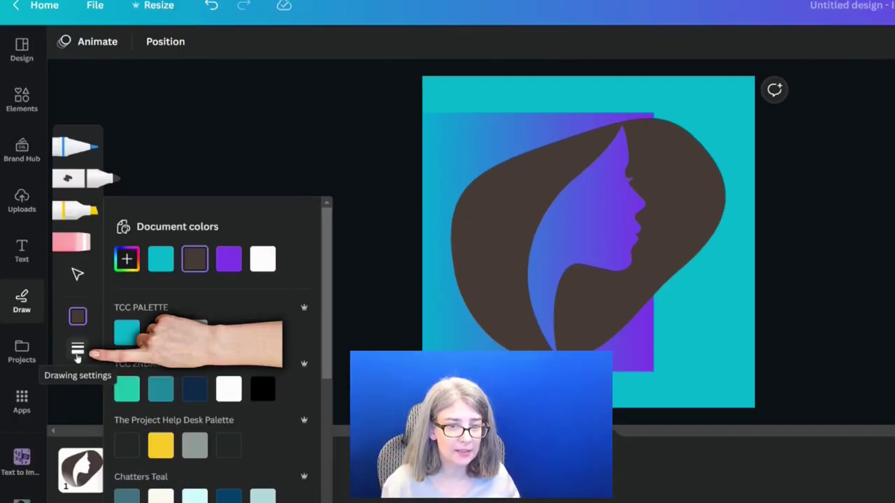
pyautogui.click(78, 349)
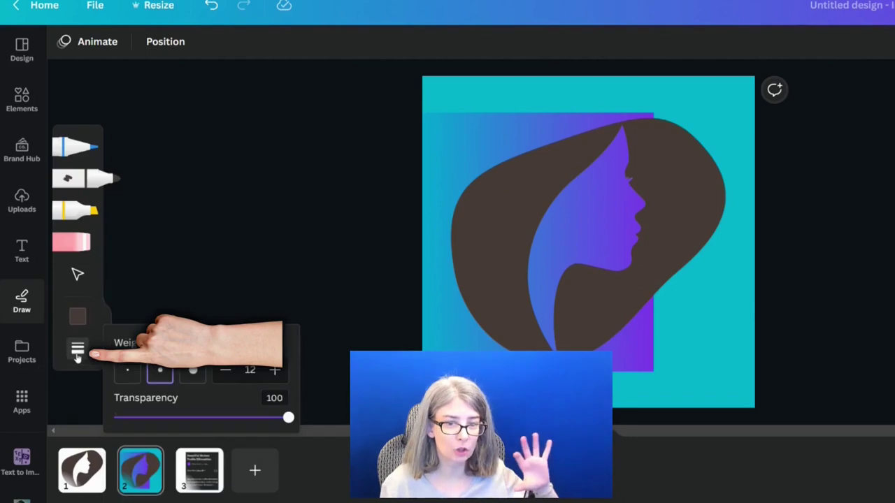
pyautogui.click(194, 371)
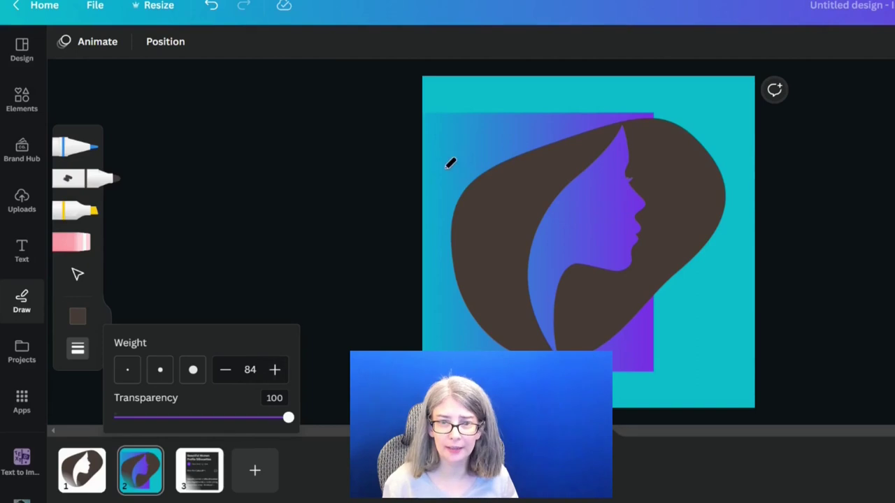
# Paint brown over the upper left, undo the top stroke, and touch up the hair bun at weight 12
pyautogui.moveTo(438, 171)
pyautogui.mouseDown()
pyautogui.moveTo(479, 141)
pyautogui.moveTo(550, 117)
pyautogui.mouseUp()
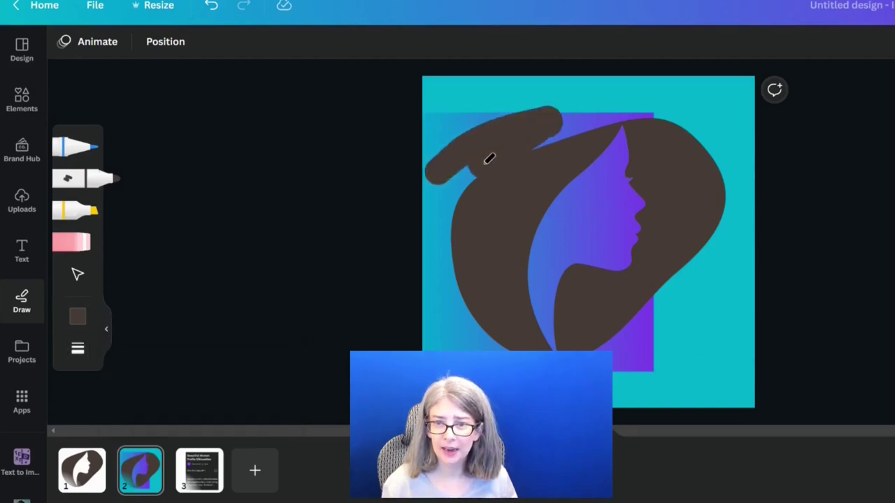
pyautogui.moveTo(501, 143)
pyautogui.mouseDown()
pyautogui.moveTo(451, 192)
pyautogui.moveTo(454, 203)
pyautogui.moveTo(443, 198)
pyautogui.mouseUp()
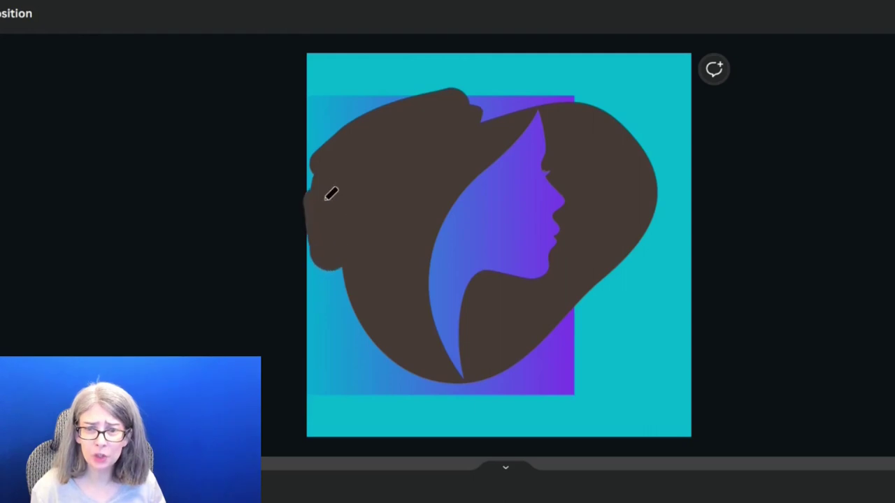
pyautogui.moveTo(326, 198)
pyautogui.mouseDown()
pyautogui.moveTo(322, 67)
pyautogui.moveTo(673, 59)
pyautogui.moveTo(681, 68)
pyautogui.moveTo(385, 81)
pyautogui.moveTo(321, 93)
pyautogui.moveTo(323, 112)
pyautogui.moveTo(378, 108)
pyautogui.moveTo(366, 128)
pyautogui.moveTo(503, 91)
pyautogui.mouseUp()
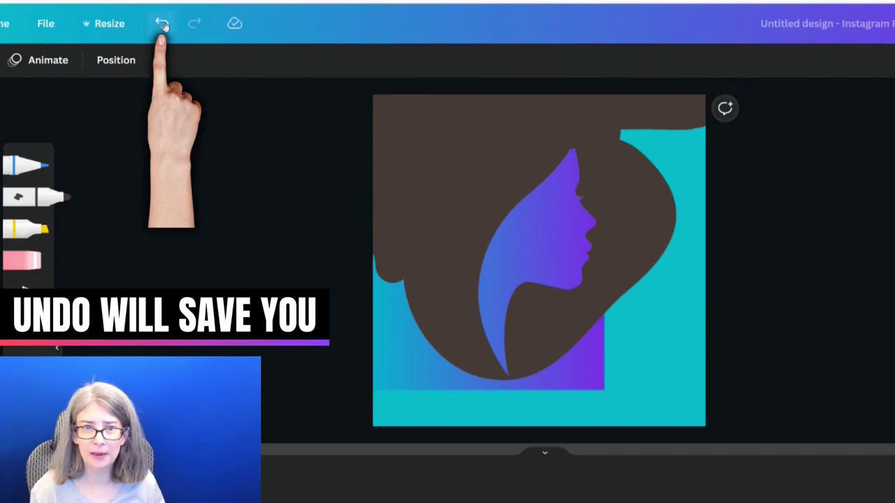
pyautogui.click(162, 24)
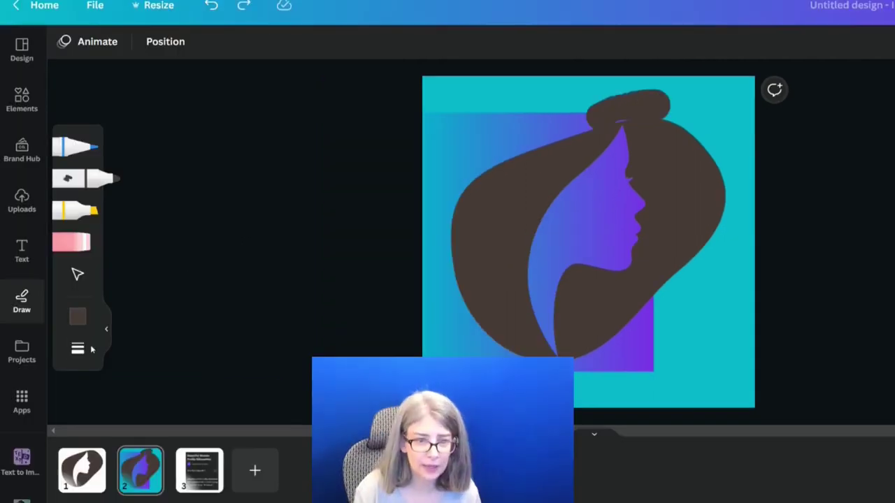
pyautogui.click(77, 347)
pyautogui.click(160, 369)
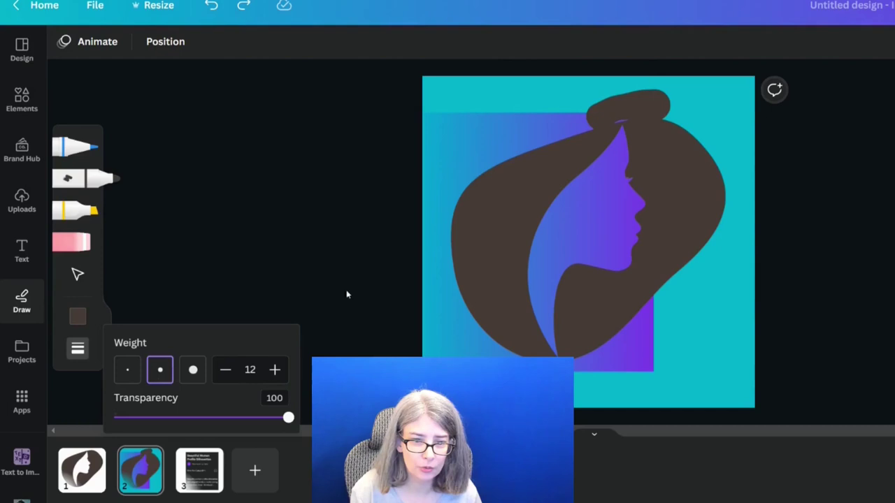
pyautogui.click(621, 114)
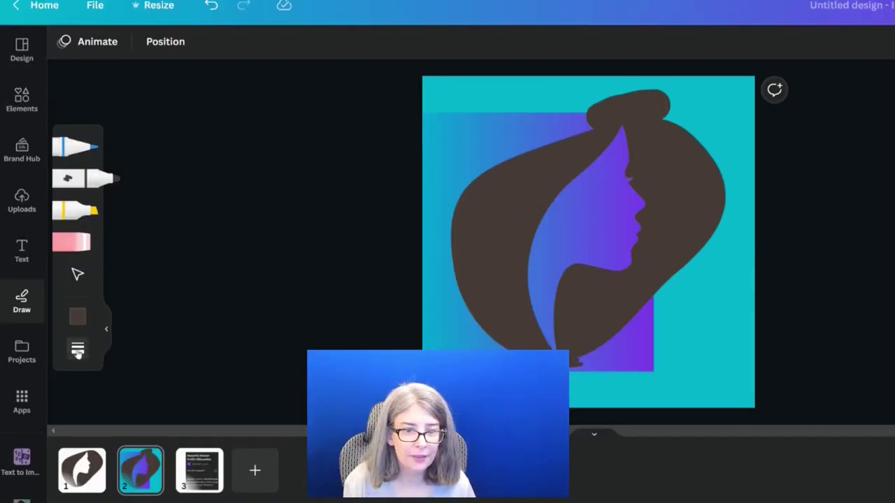
# Raise the marker weight to about 37 and paint brown over all remaining cyan areas
pyautogui.click(78, 348)
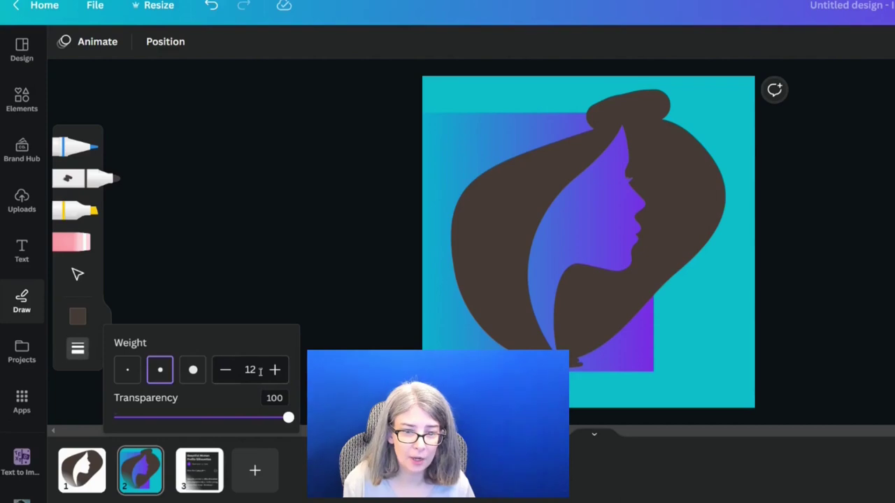
pyautogui.click(193, 370)
pyautogui.click(274, 369)
pyautogui.click(274, 369)
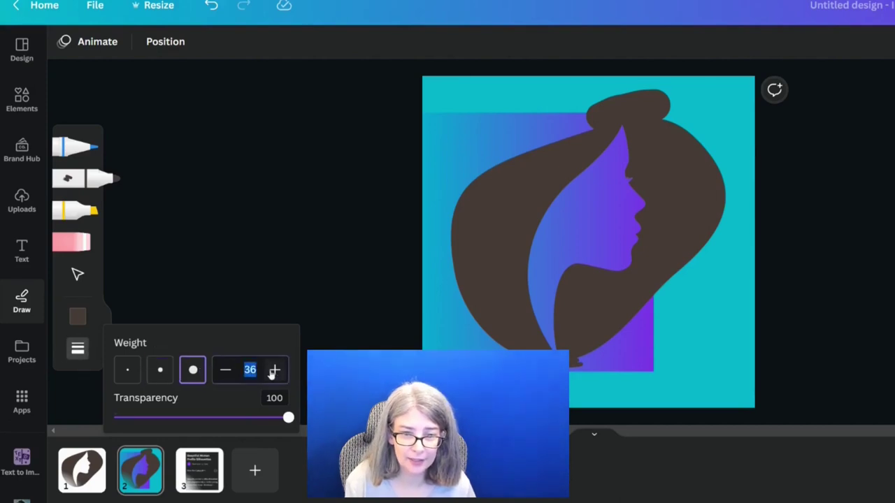
pyautogui.click(275, 368)
pyautogui.moveTo(415, 157)
pyautogui.mouseDown()
pyautogui.moveTo(625, 80)
pyautogui.moveTo(462, 398)
pyautogui.moveTo(440, 370)
pyautogui.mouseUp()
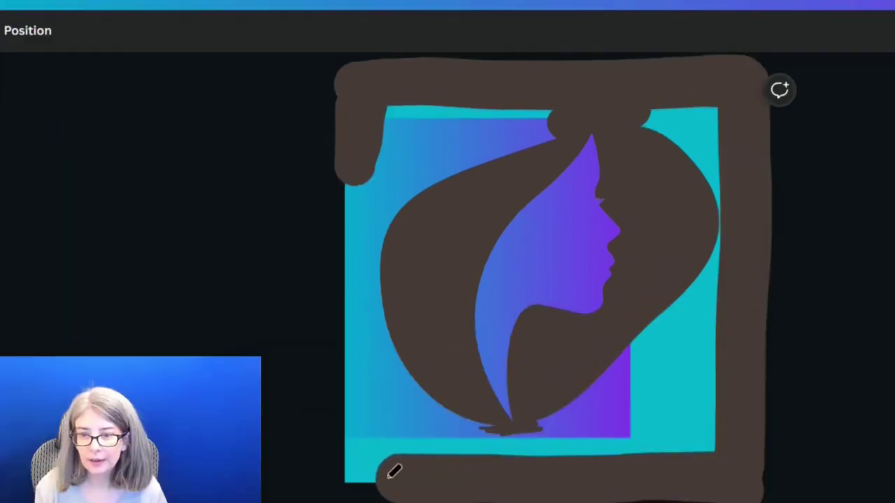
pyautogui.moveTo(368, 436)
pyautogui.mouseDown()
pyautogui.moveTo(371, 198)
pyautogui.moveTo(391, 133)
pyautogui.moveTo(457, 100)
pyautogui.moveTo(536, 104)
pyautogui.moveTo(417, 174)
pyautogui.moveTo(398, 431)
pyautogui.moveTo(440, 413)
pyautogui.mouseUp()
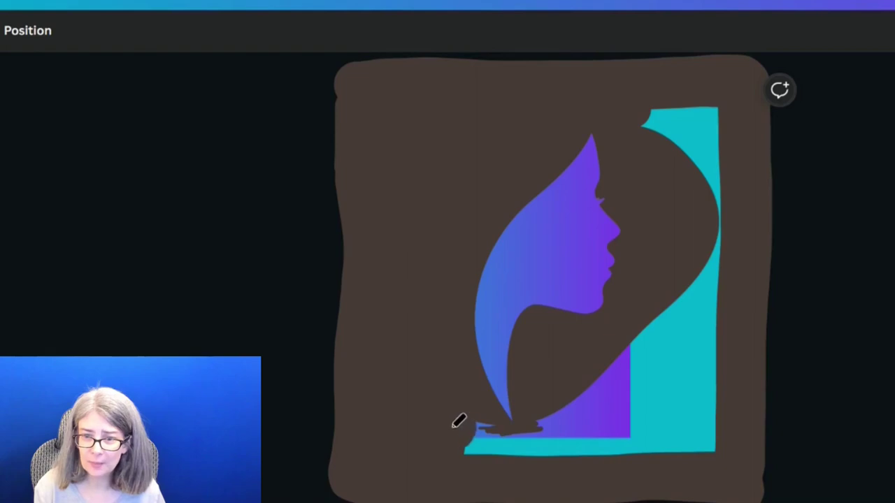
pyautogui.moveTo(489, 438)
pyautogui.mouseDown()
pyautogui.moveTo(703, 441)
pyautogui.moveTo(709, 401)
pyautogui.moveTo(686, 401)
pyautogui.moveTo(641, 431)
pyautogui.moveTo(660, 374)
pyautogui.moveTo(713, 339)
pyautogui.mouseUp()
pyautogui.moveTo(624, 364); pyautogui.dragTo(722, 175)
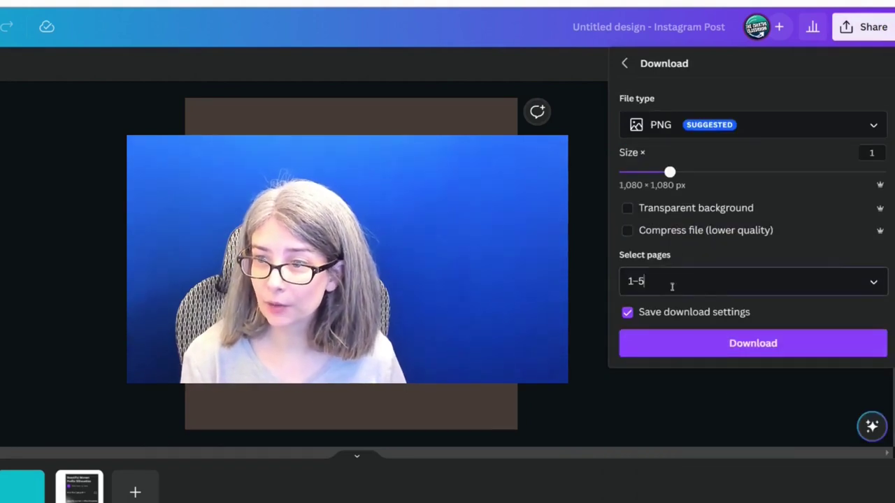
# Change the download page selection from all pages to Page 3 only
pyautogui.click(672, 287)
pyautogui.click(673, 319)
pyautogui.scroll(-2, 673, 392)
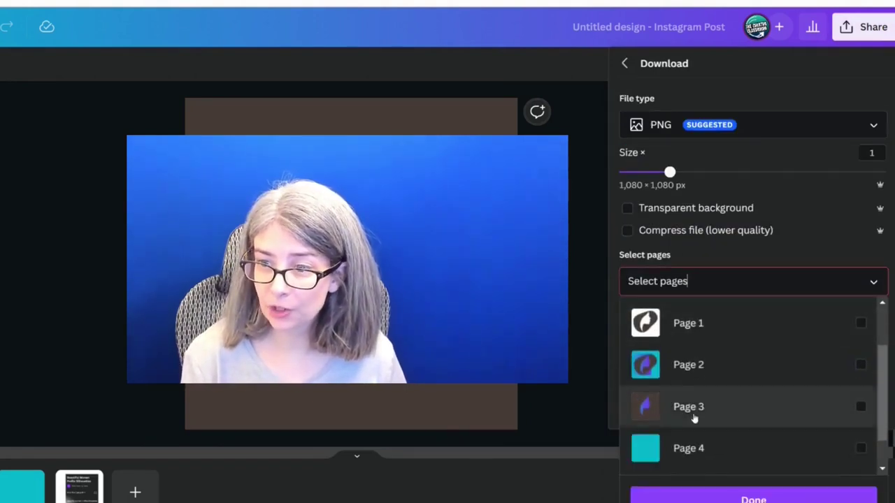
pyautogui.click(694, 411)
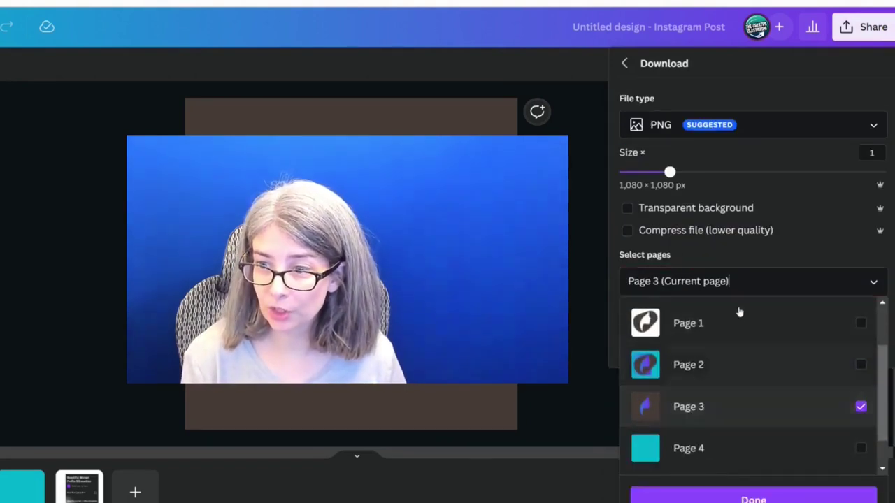
pyautogui.click(727, 256)
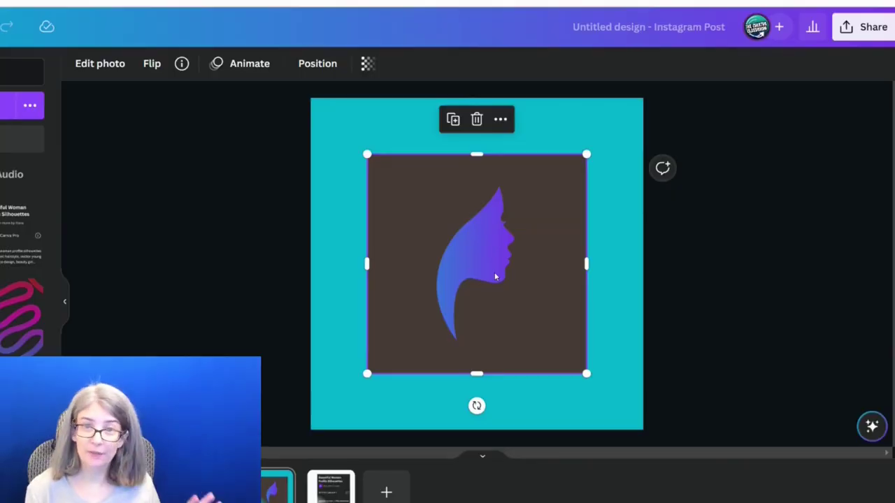
# Strip the brown background from the purple silhouette with BG Remover and shrink the black silhouette
pyautogui.click(331, 311)
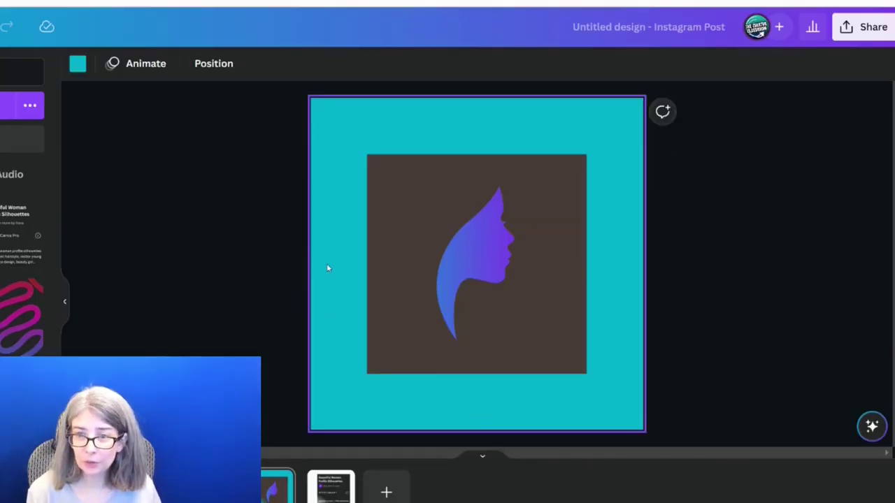
pyautogui.click(394, 272)
pyautogui.click(99, 63)
pyautogui.click(89, 164)
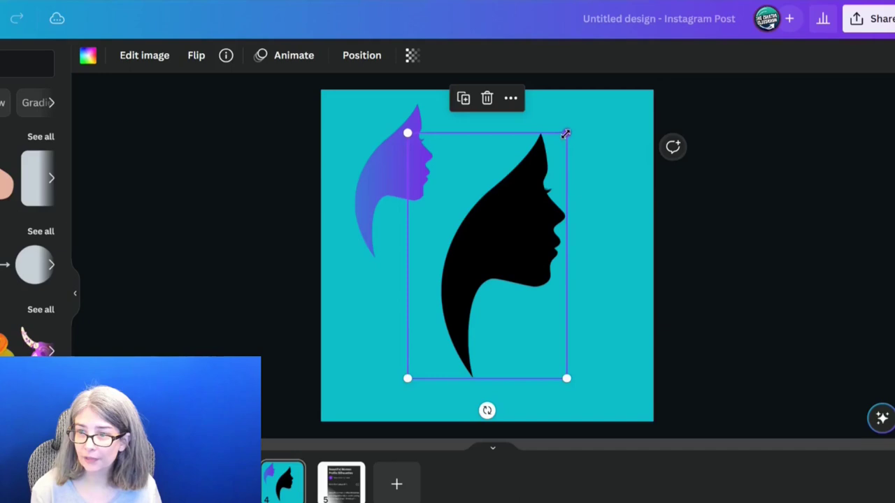
pyautogui.moveTo(565, 134); pyautogui.dragTo(511, 219)
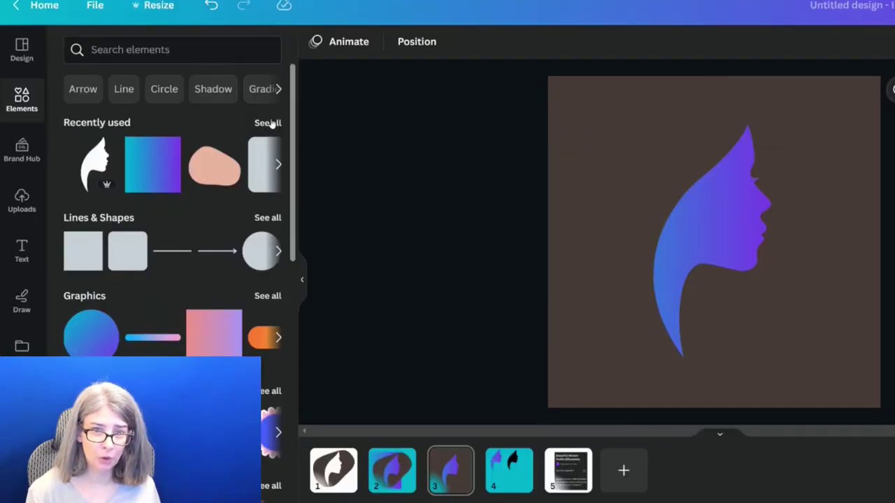
pyautogui.click(43, 136)
pyautogui.scroll(-5, 21, 224)
pyautogui.click(28, 293)
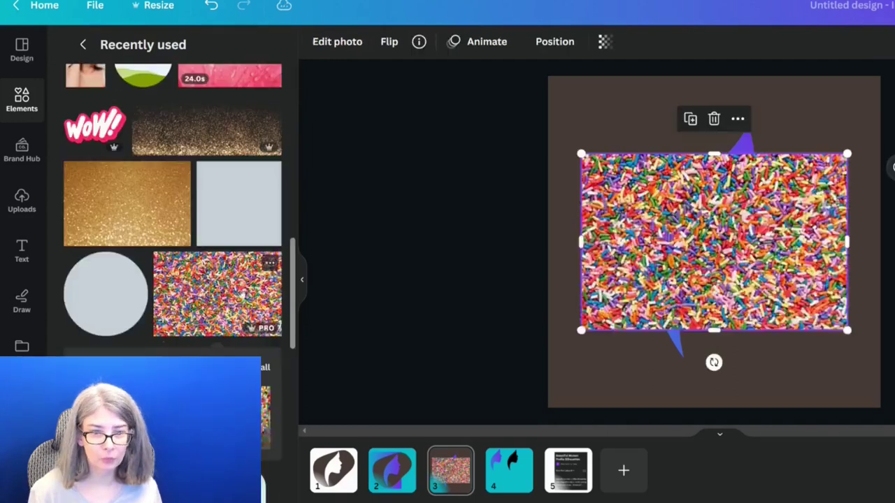
pyautogui.moveTo(714, 154); pyautogui.dragTo(715, 111)
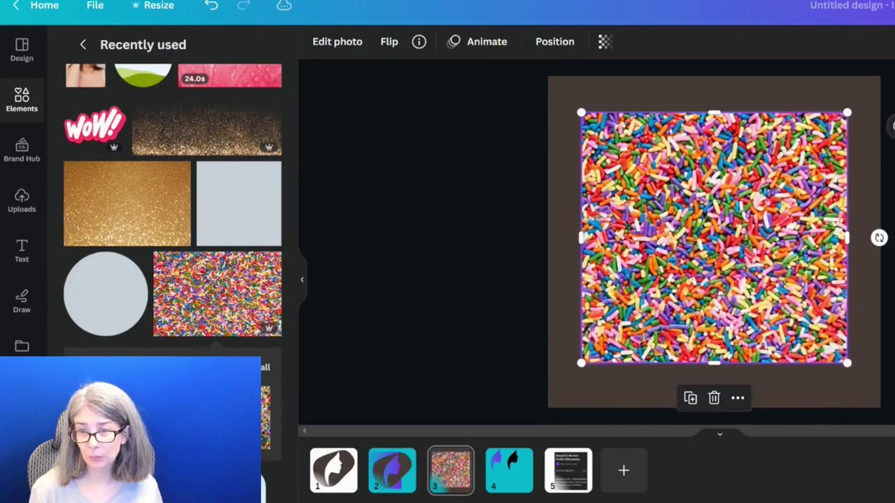
pyautogui.click(553, 42)
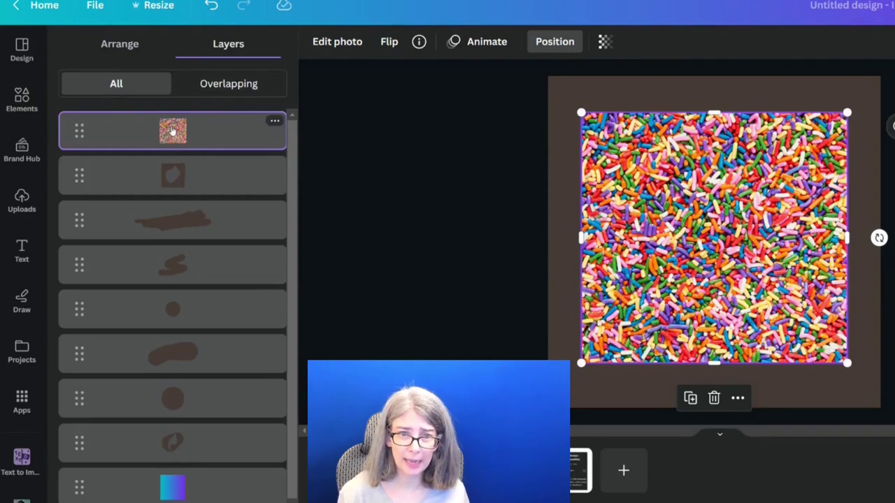
pyautogui.moveTo(173, 131); pyautogui.dragTo(191, 415)
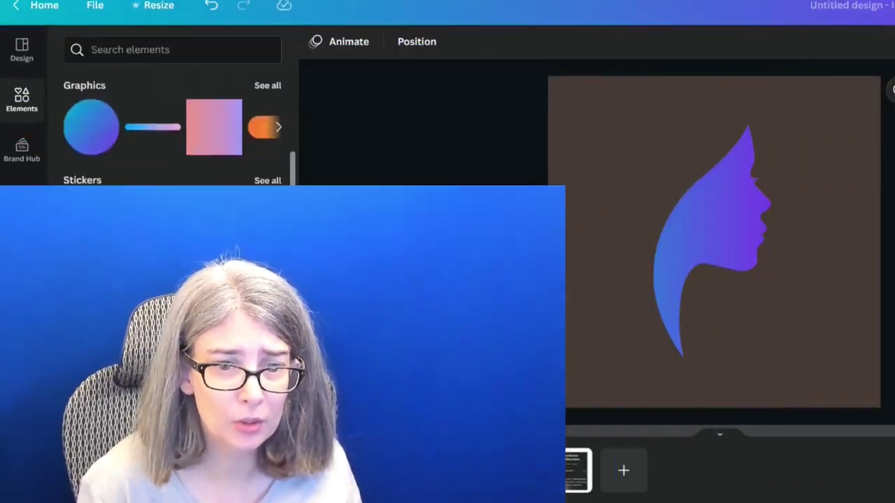
# Add the night-rain video from Recently used and stretch it to cover the brown square
pyautogui.scroll(-5, 186, 205)
pyautogui.click(273, 93)
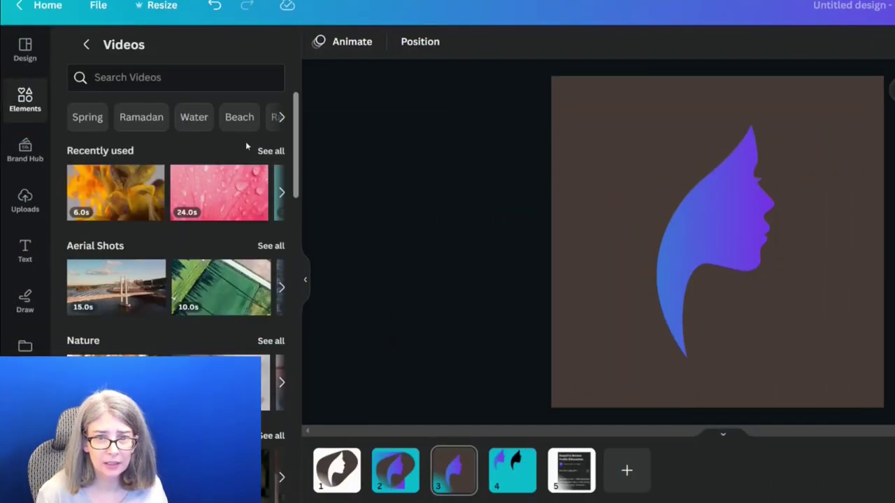
pyautogui.click(272, 151)
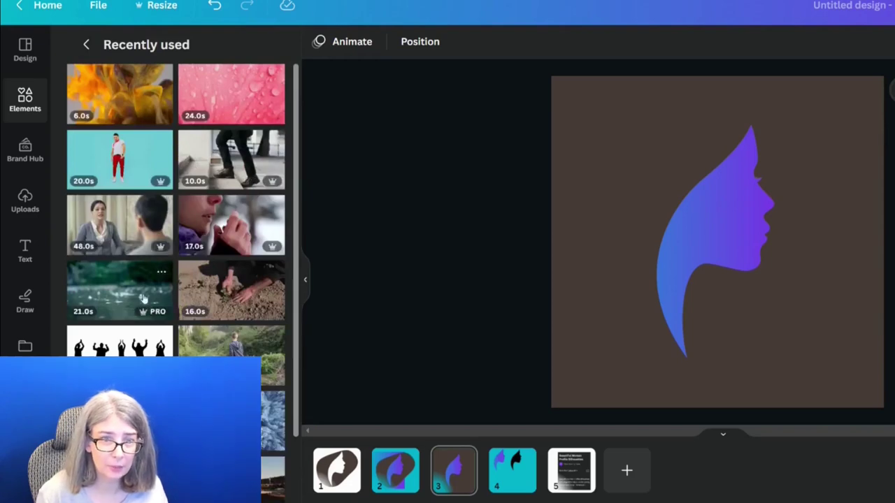
pyautogui.scroll(-2, 213, 334)
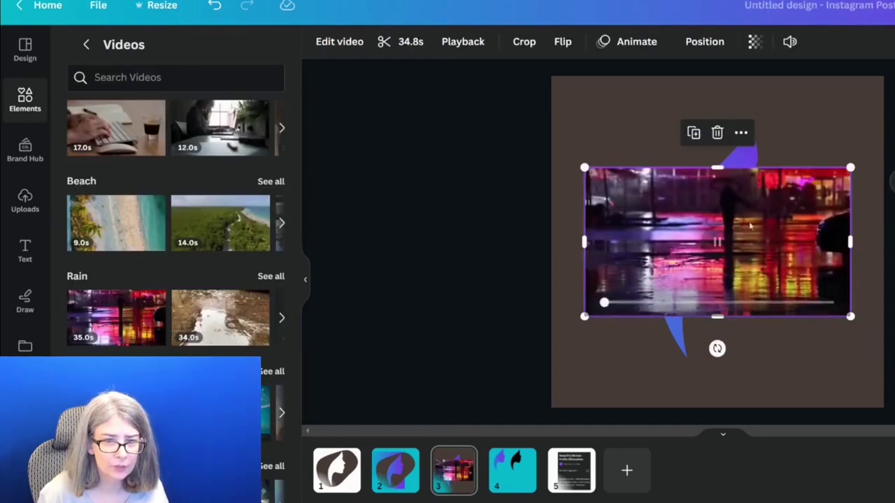
pyautogui.moveTo(720, 172); pyautogui.dragTo(720, 112)
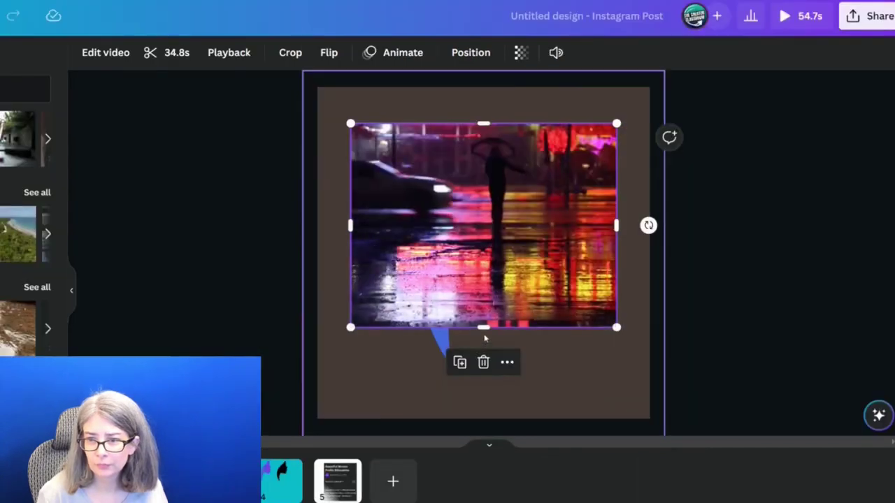
pyautogui.moveTo(717, 316); pyautogui.dragTo(718, 377)
pyautogui.moveTo(484, 388); pyautogui.dragTo(484, 389)
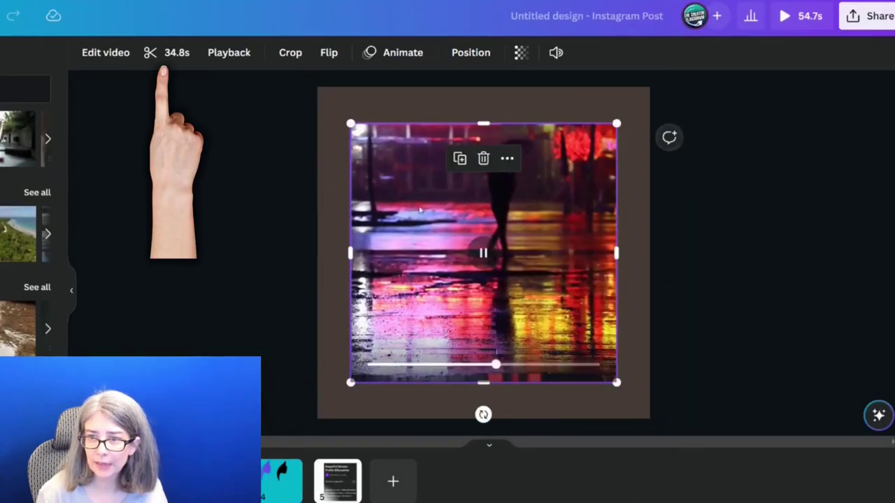
# Trim the rain clip down to about 2.7 seconds
pyautogui.click(175, 51)
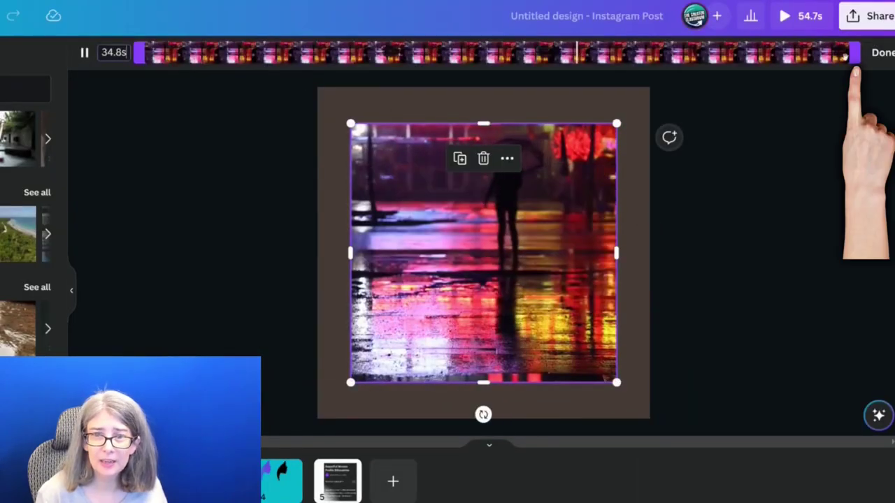
pyautogui.moveTo(854, 53); pyautogui.dragTo(210, 52)
pyautogui.press('Escape')
# Move the video to the bottom layer and nudge it down within the cut-out
pyautogui.click(464, 52)
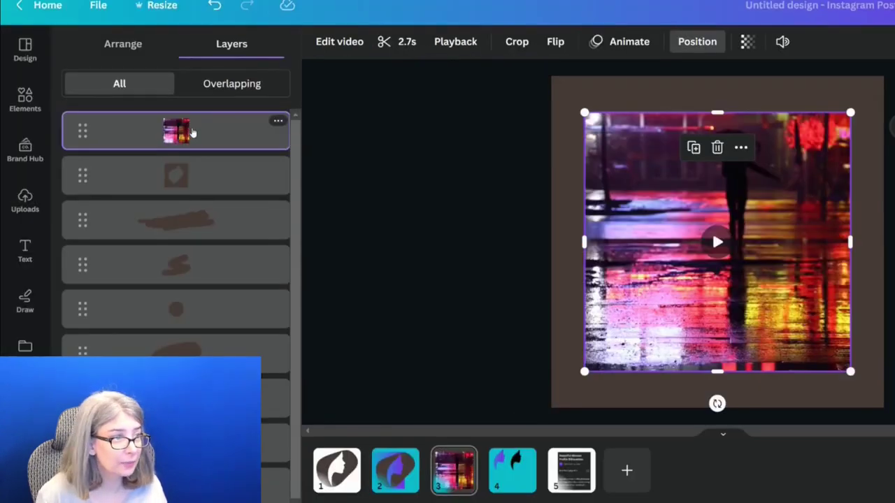
pyautogui.moveTo(203, 133); pyautogui.dragTo(195, 455)
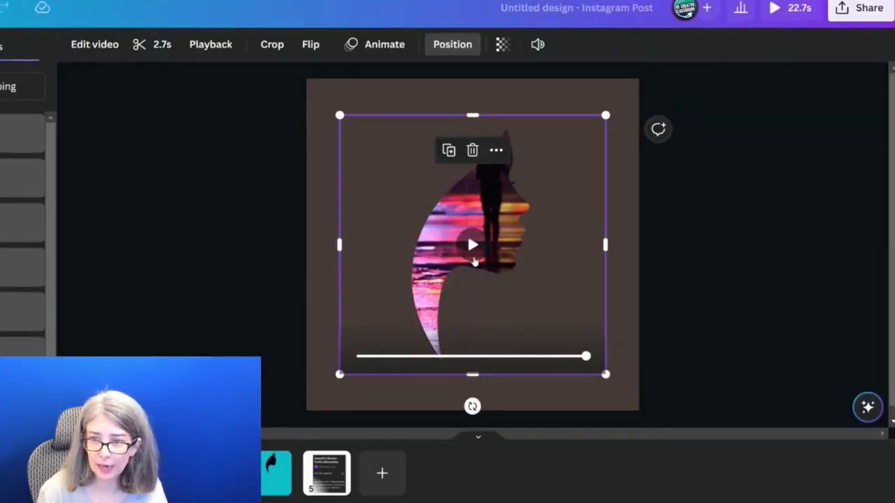
pyautogui.moveTo(472, 267); pyautogui.dragTo(469, 286)
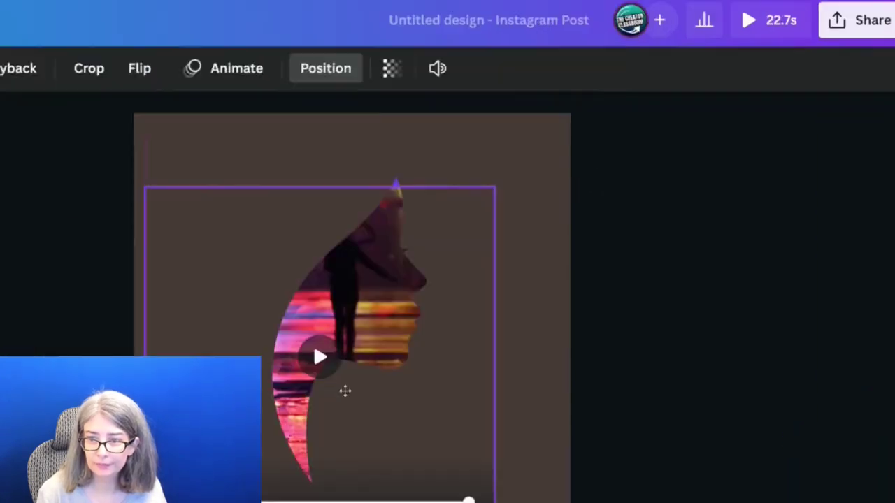
# Download page 3 as an MP4 video instead of PNG
pyautogui.press('Escape')
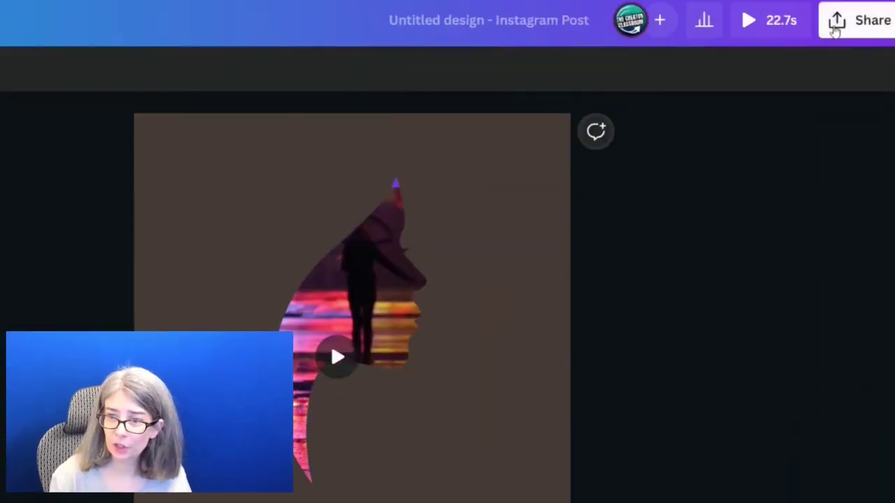
pyautogui.click(839, 21)
pyautogui.click(601, 487)
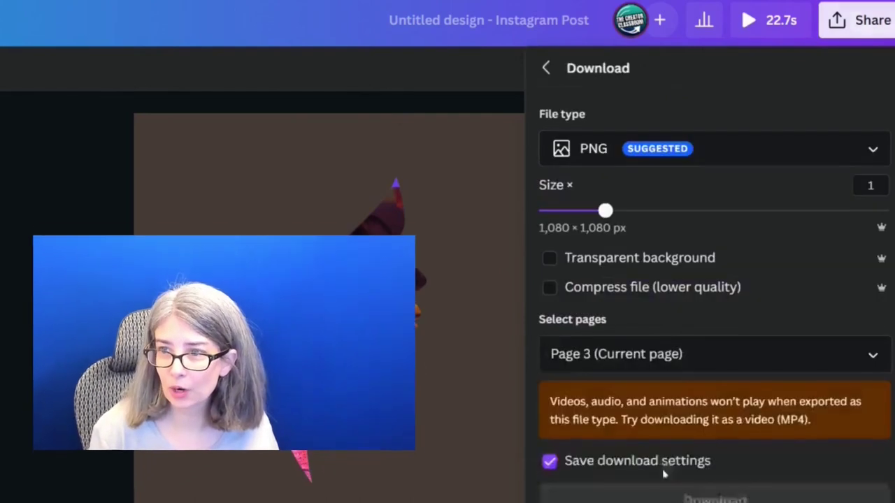
pyautogui.click(615, 160)
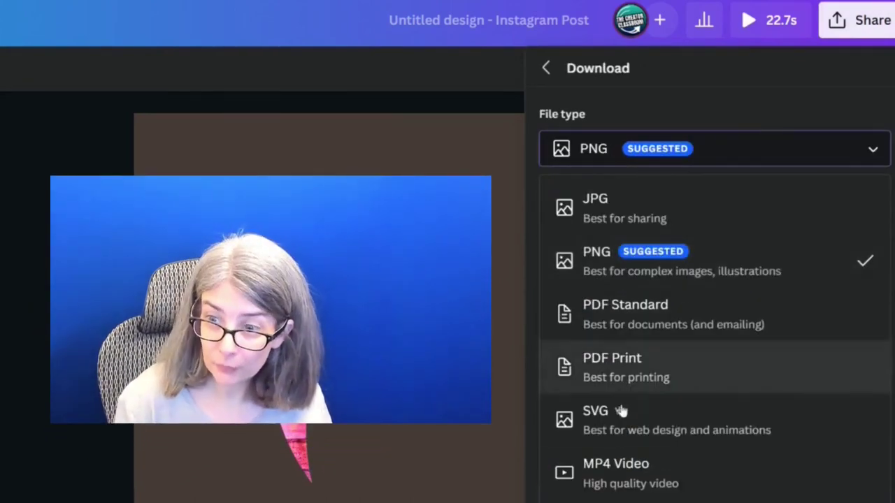
pyautogui.click(620, 467)
pyautogui.click(660, 314)
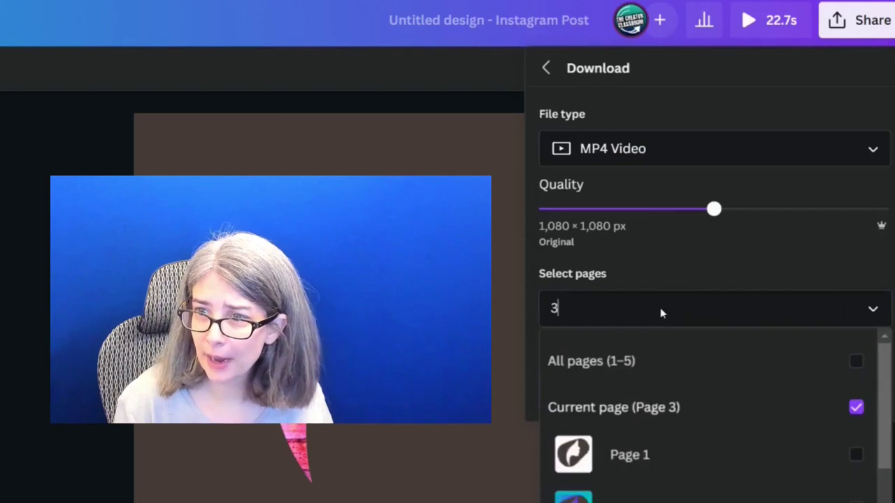
pyautogui.click(655, 408)
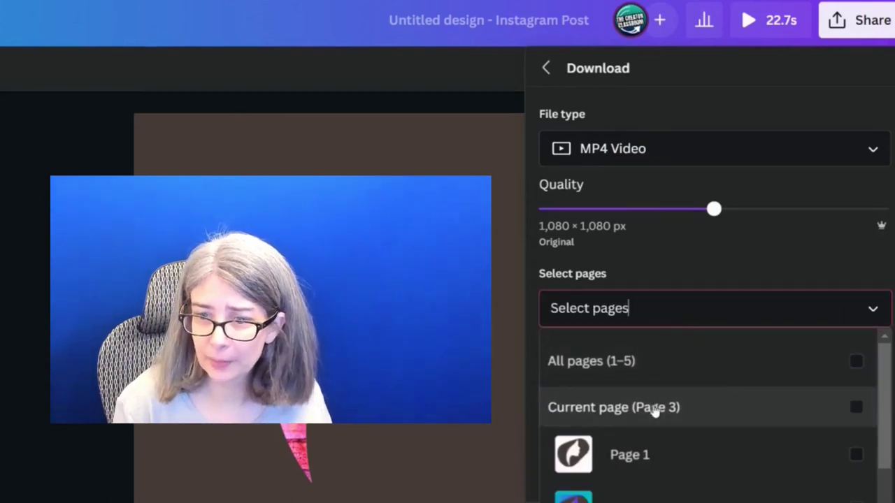
pyautogui.click(652, 411)
pyautogui.click(671, 259)
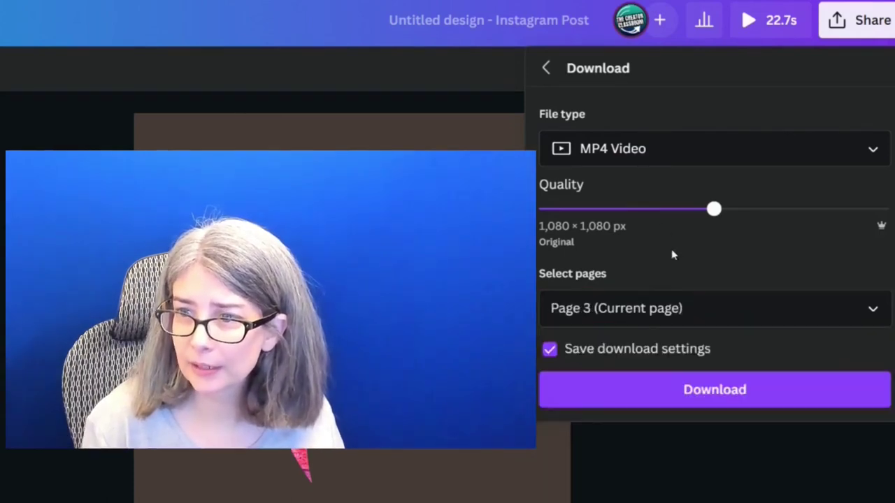
pyautogui.click(699, 386)
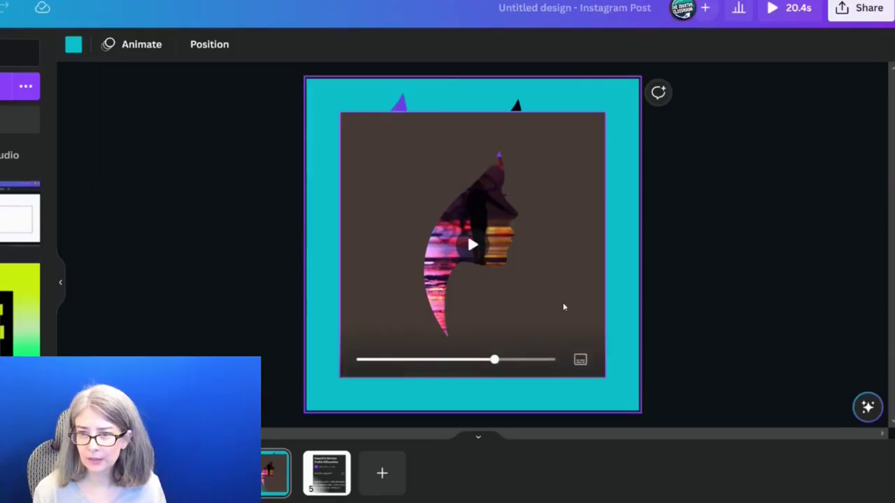
# Start Background Remover on the rain-video silhouette square
pyautogui.click(388, 214)
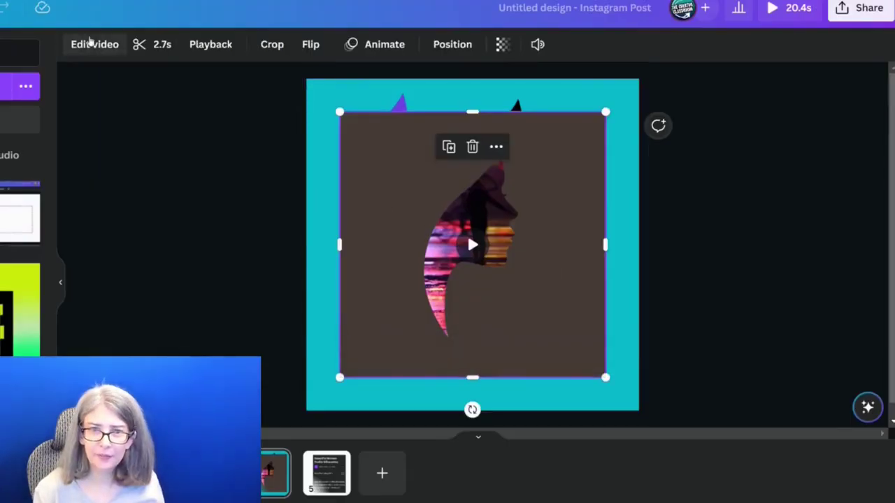
pyautogui.click(96, 45)
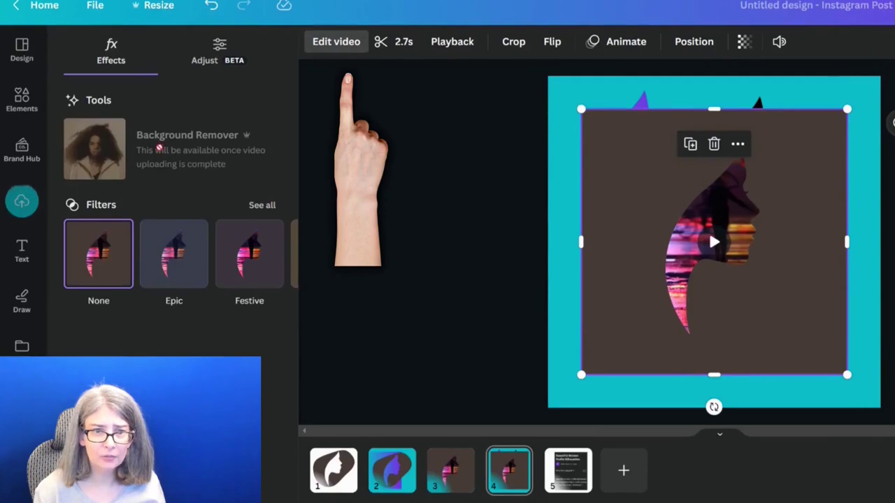
pyautogui.click(170, 159)
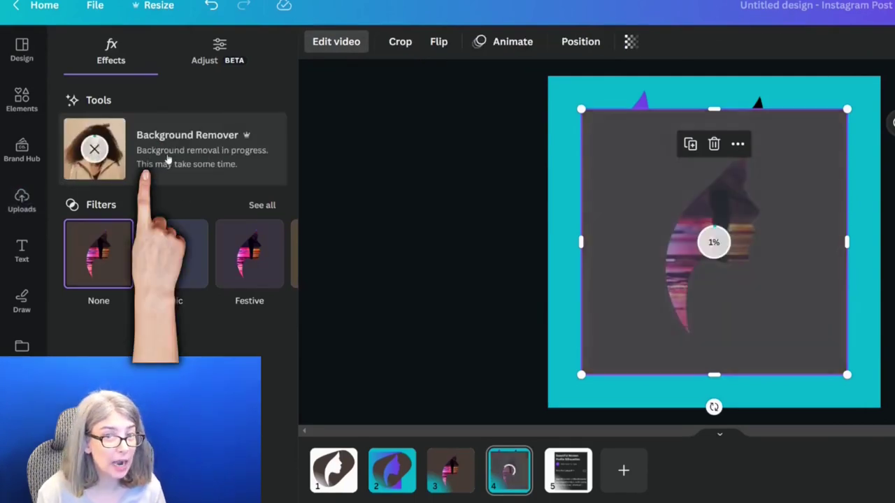